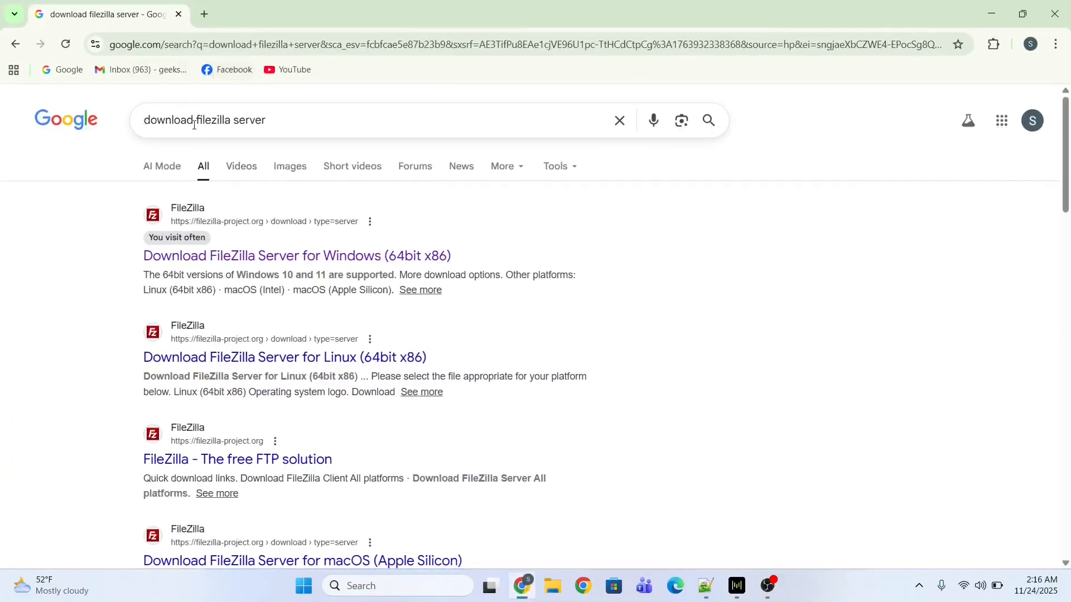
Download the free FileZilla Server installer FileZilla_Server_1.12.0_win64-setup.exe (6.5 MB) from the Windows download page.
{"action": "right_click", "coordinate": [253, 258]}
{"action": "left_click", "coordinate": [289, 278]}
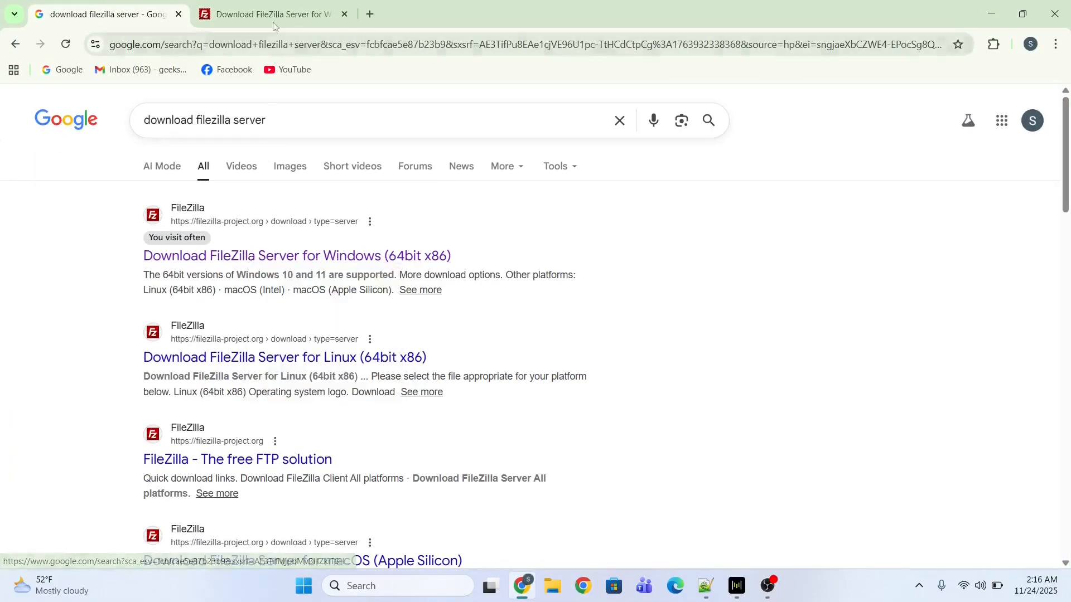
{"action": "key", "text": "ctrl+Tab"}
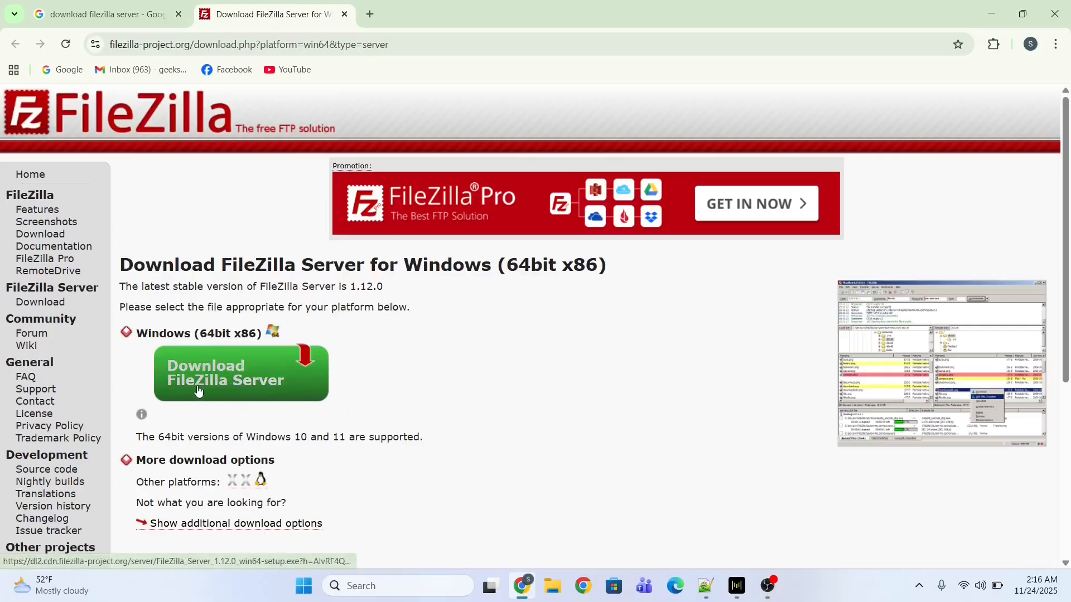
{"action": "left_click", "coordinate": [233, 379]}
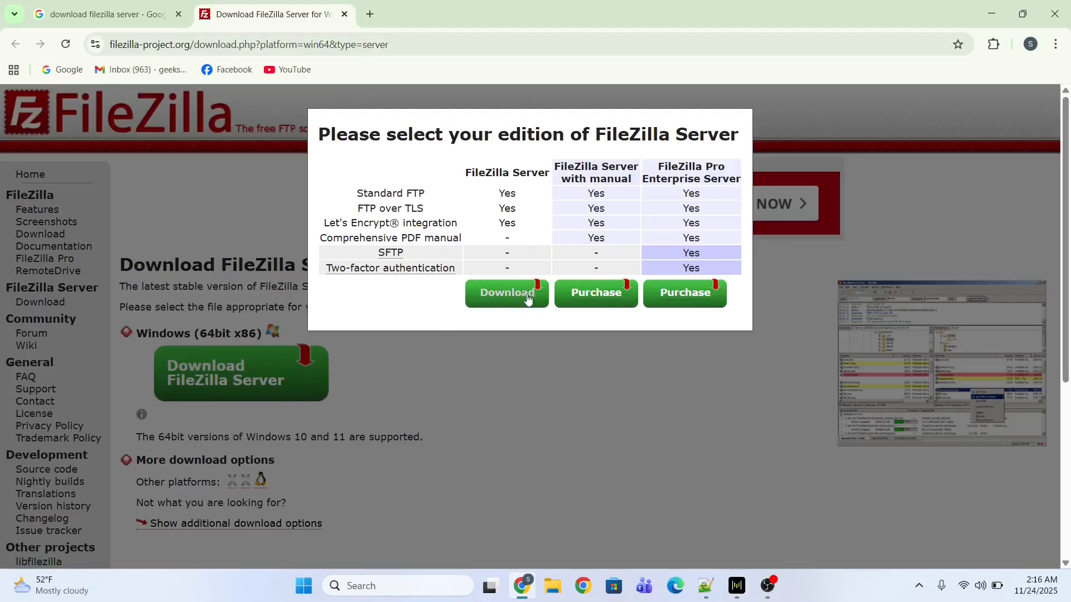
{"action": "left_click", "coordinate": [511, 293]}
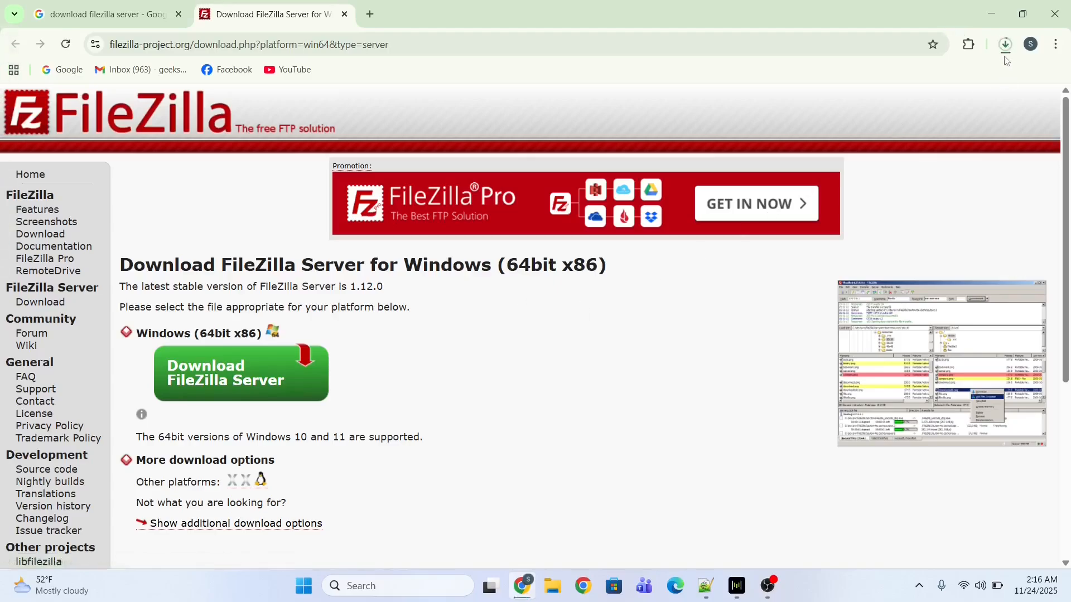
{"action": "left_click", "coordinate": [1006, 45]}
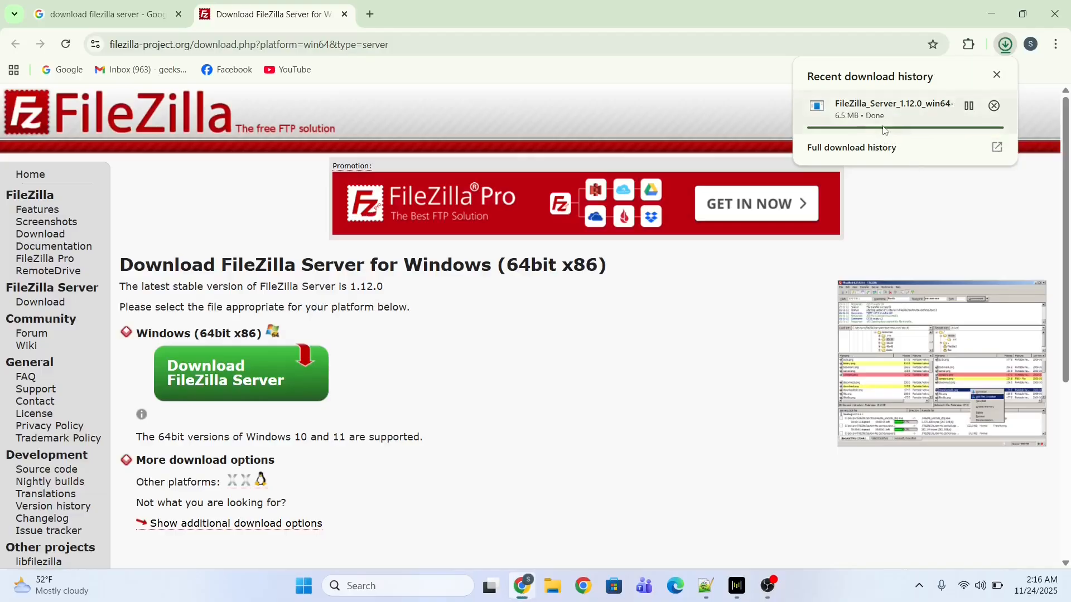
{"action": "left_click", "coordinate": [867, 115]}
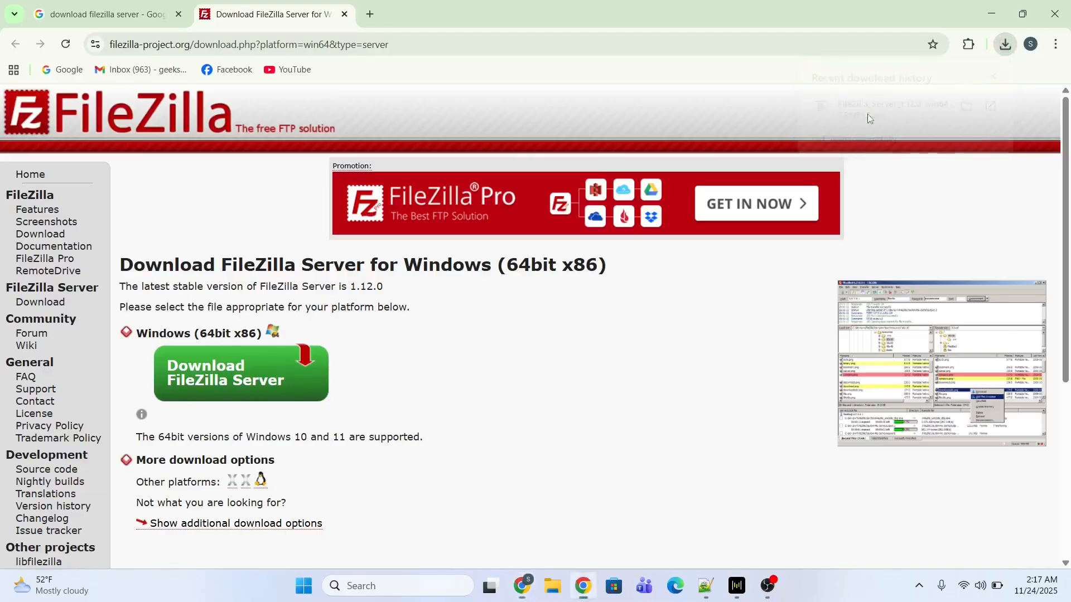
Minimize the browser and accept the FileZilla Server licence agreement.
{"action": "left_click", "coordinate": [989, 19]}
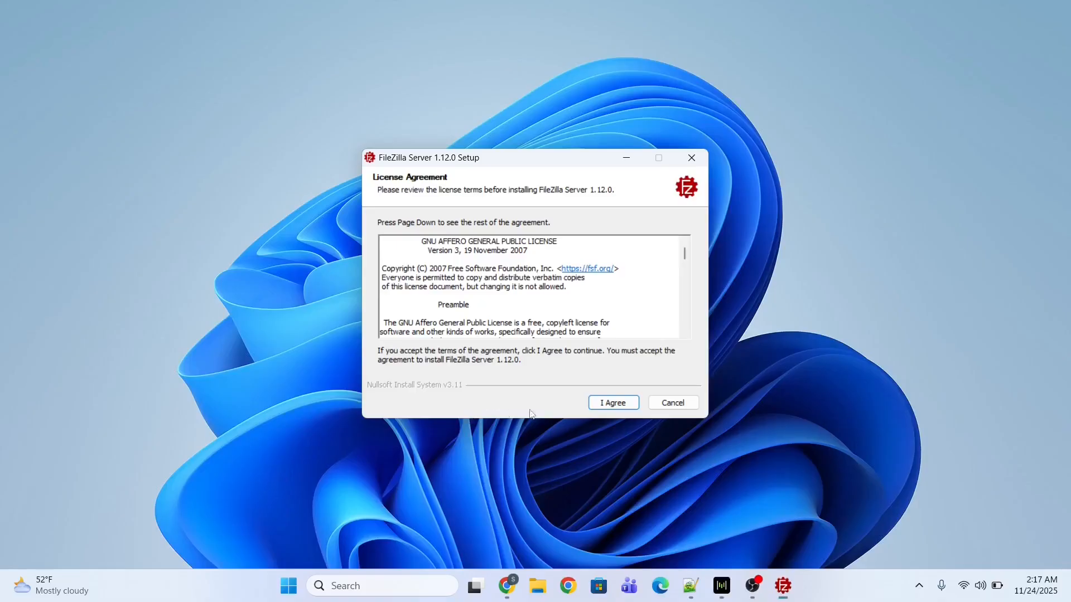
{"action": "left_click_drag", "start_coordinate": [685, 251], "coordinate": [693, 365]}
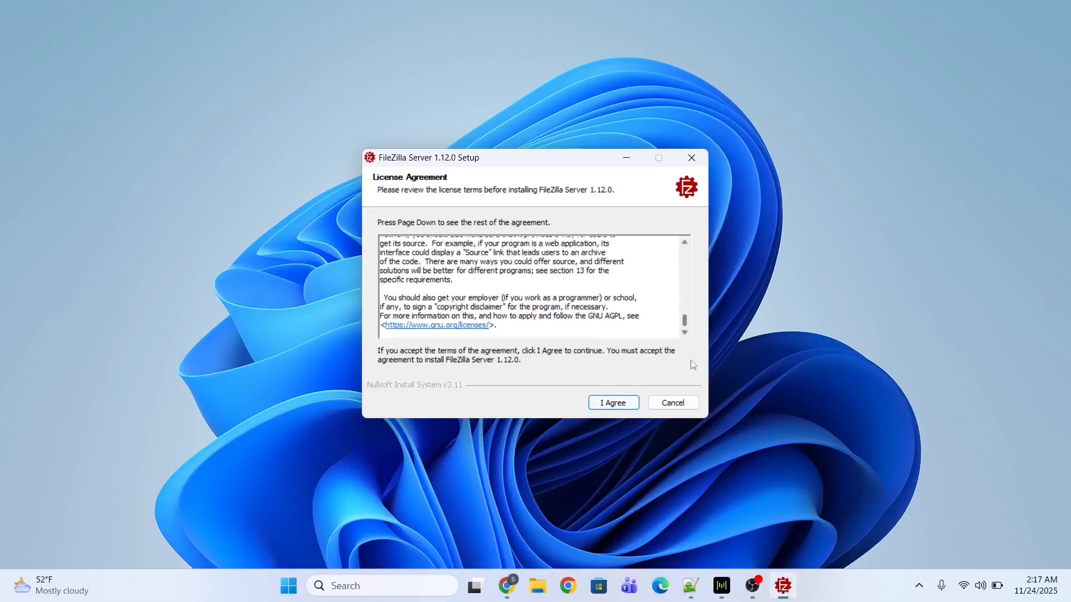
{"action": "left_click", "coordinate": [615, 403]}
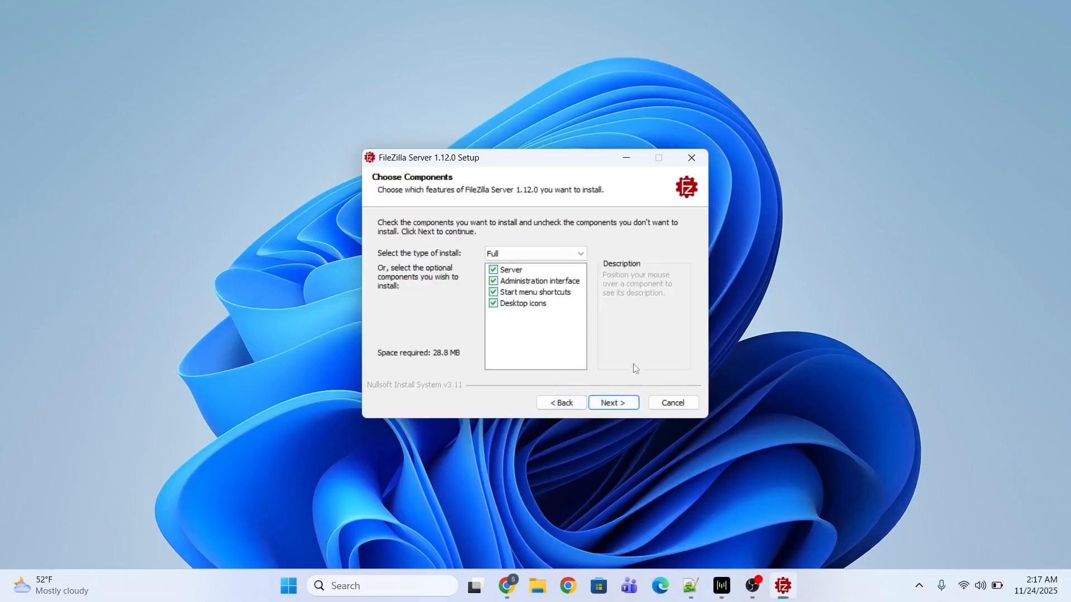
Keep the default components, install folder, Start Menu folder and service settings.
{"action": "left_click", "coordinate": [612, 405]}
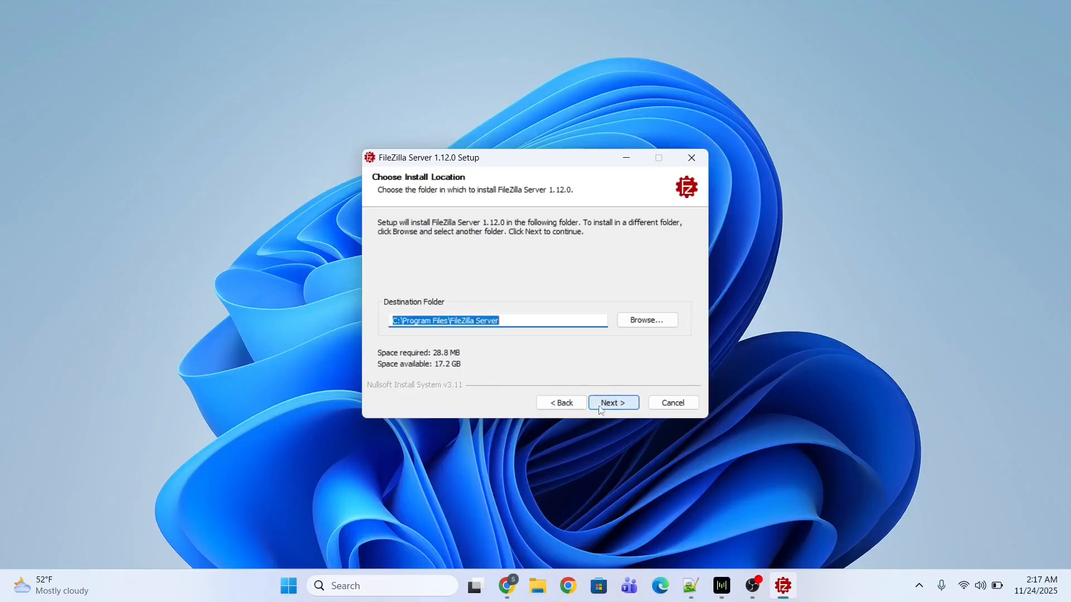
{"action": "left_click", "coordinate": [520, 323]}
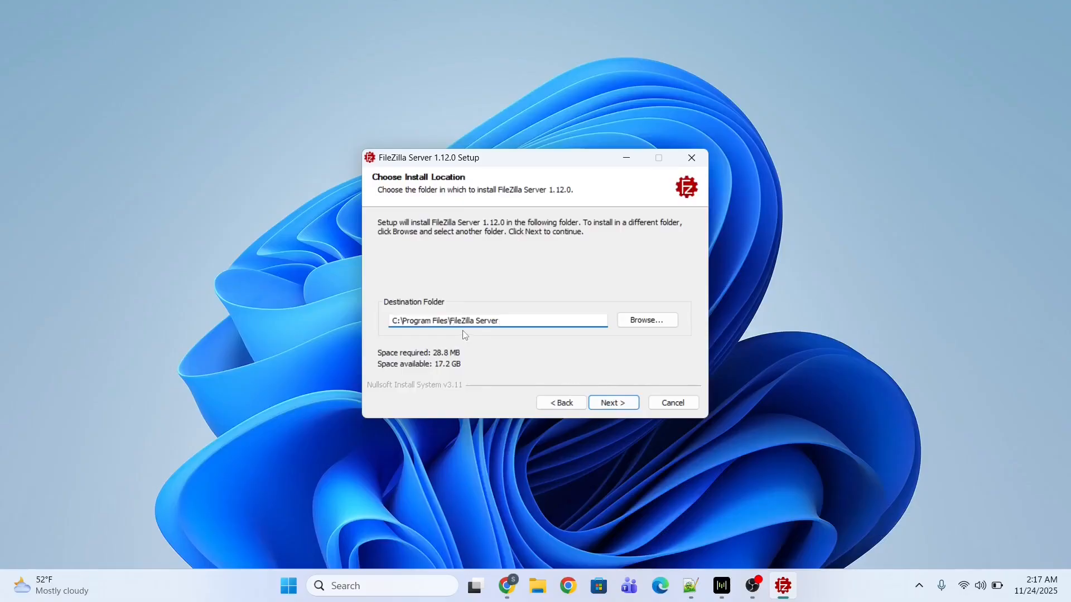
{"action": "left_click", "coordinate": [616, 404]}
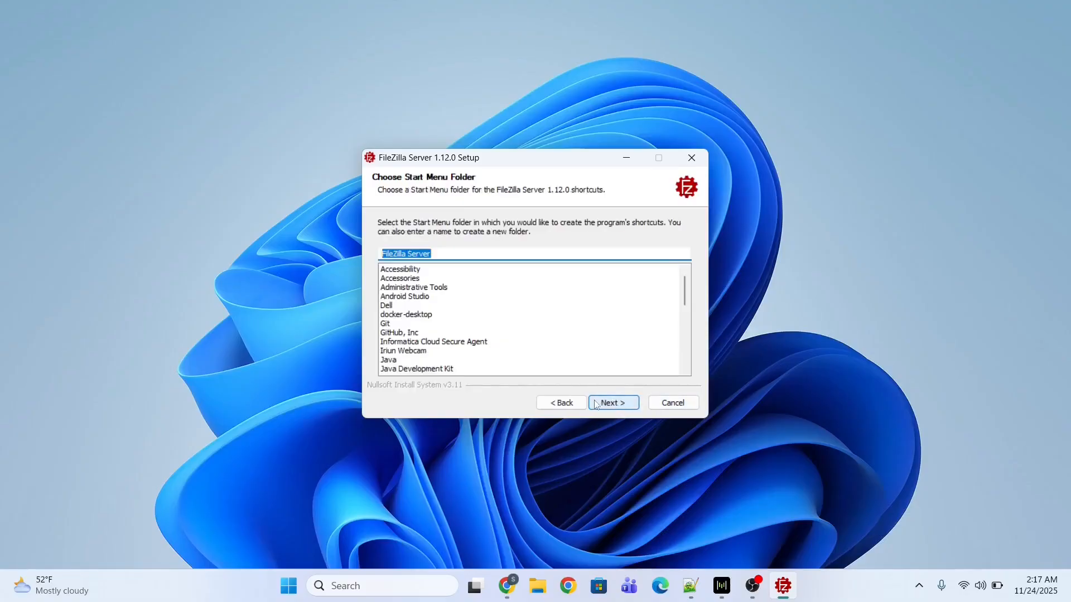
{"action": "left_click", "coordinate": [616, 404]}
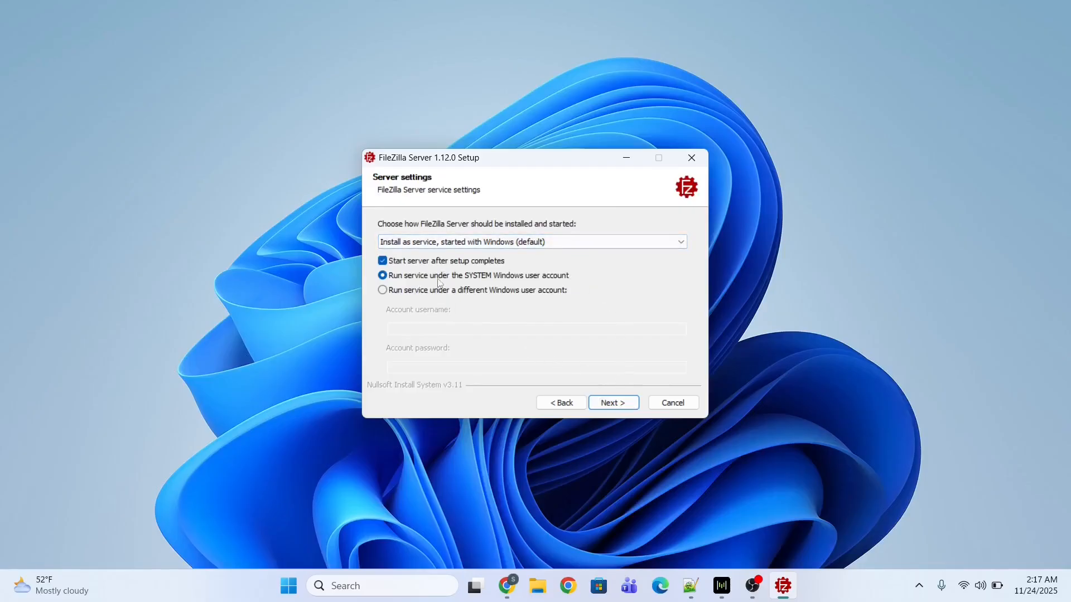
{"action": "left_click", "coordinate": [618, 405]}
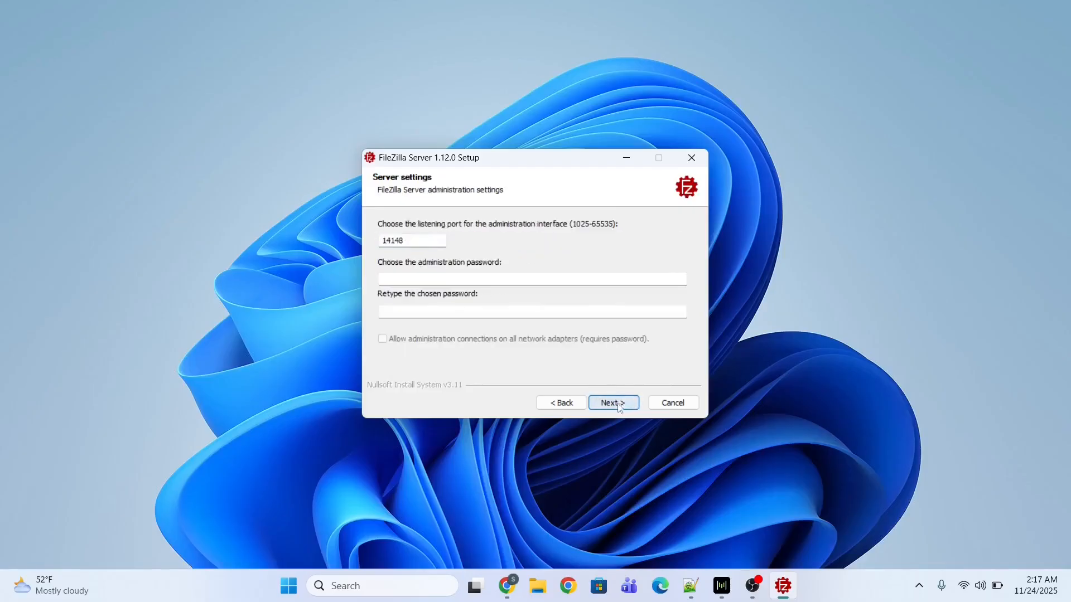
Enter and confirm an administration password for admin port 14148.
{"action": "left_click", "coordinate": [403, 279]}
{"action": "type", "text": "•"}
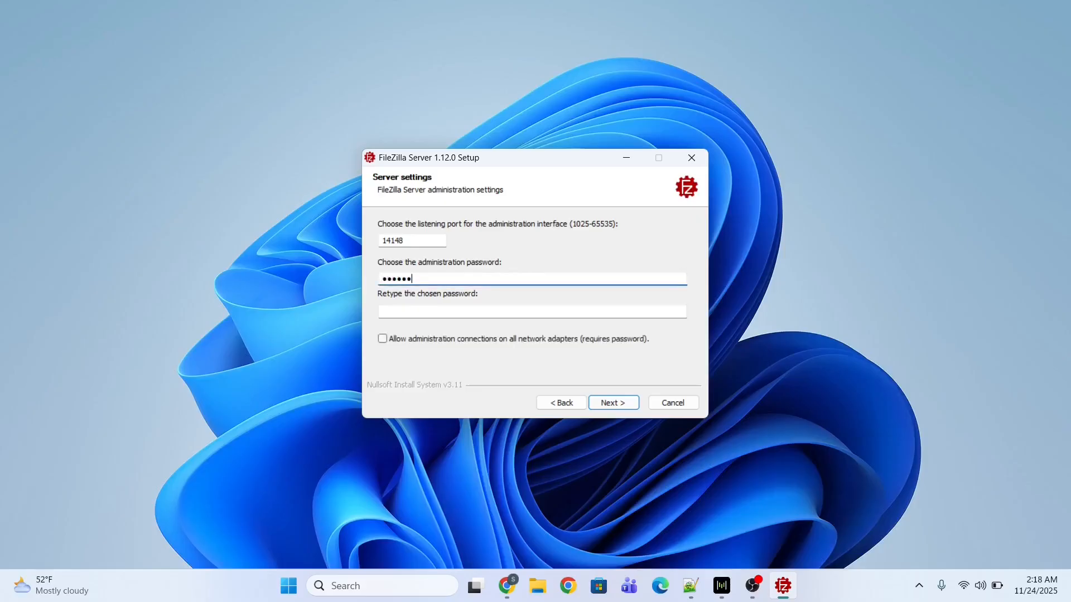
{"action": "left_click", "coordinate": [411, 316]}
{"action": "type", "text": "••"}
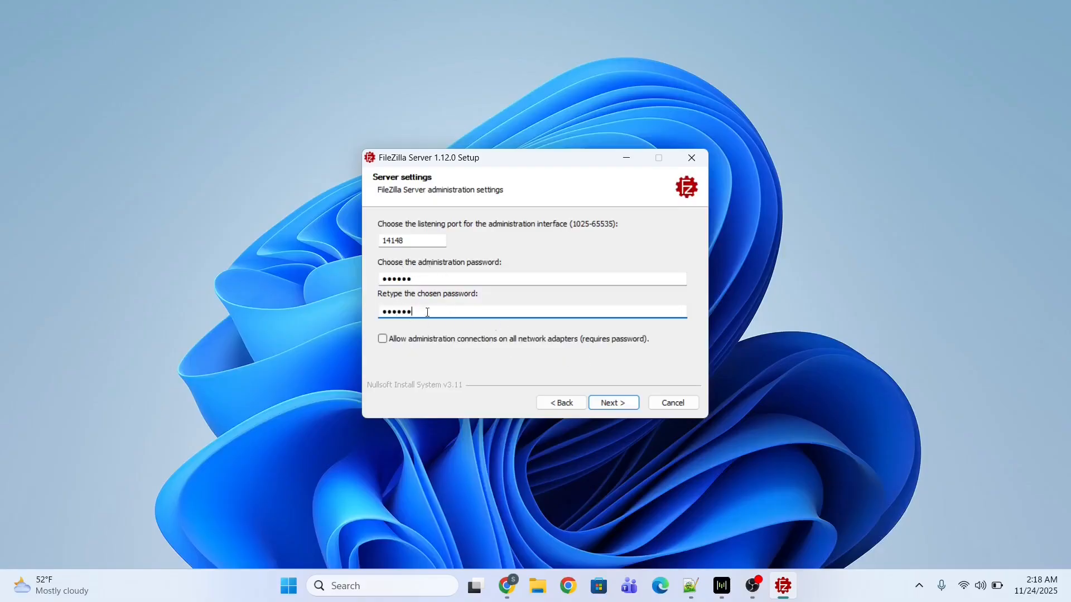
Accept the weak-password warning, install the server, and acknowledge the TLS certificate fingerprint.
{"action": "left_click", "coordinate": [620, 403]}
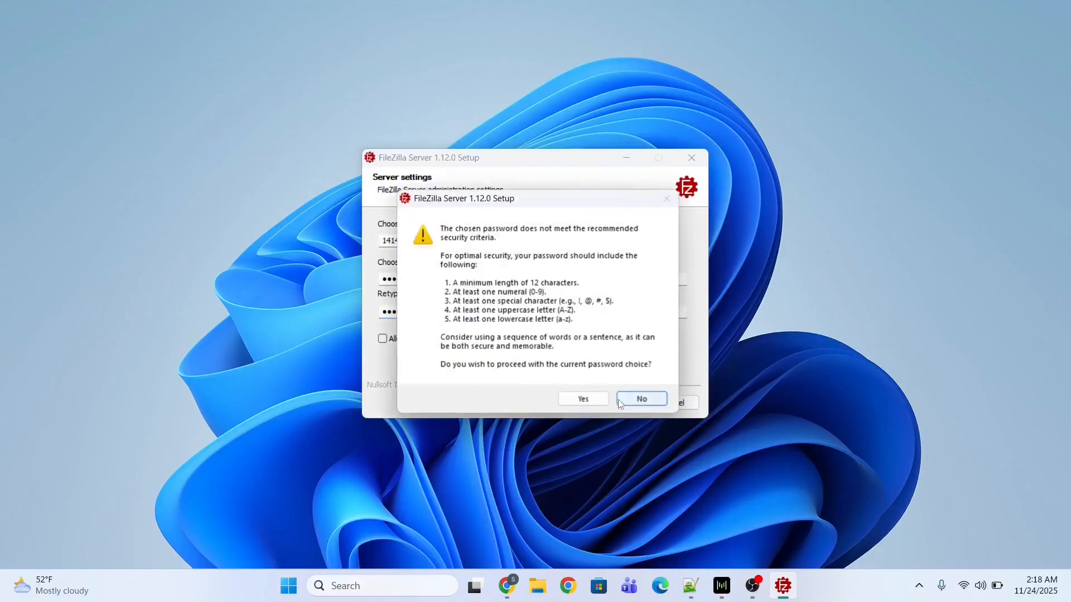
{"action": "left_click", "coordinate": [598, 400]}
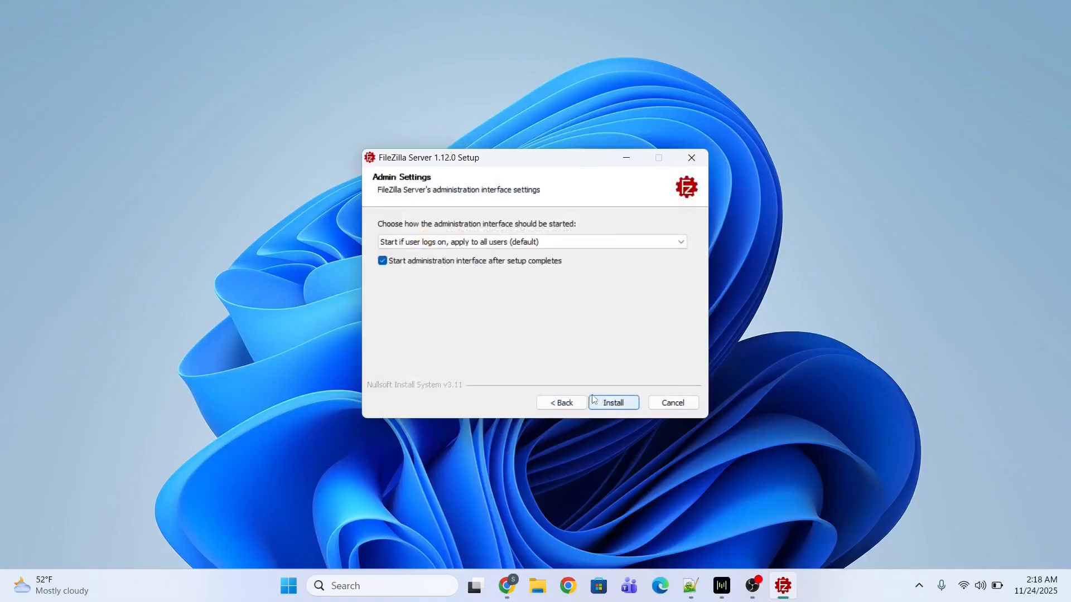
{"action": "left_click", "coordinate": [604, 402]}
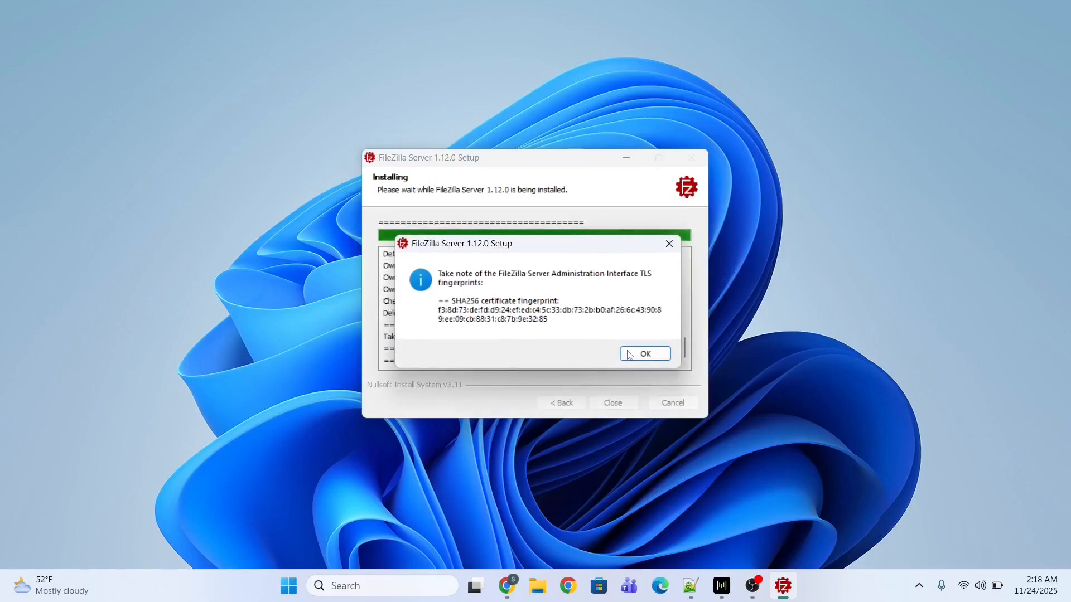
{"action": "left_click", "coordinate": [628, 355]}
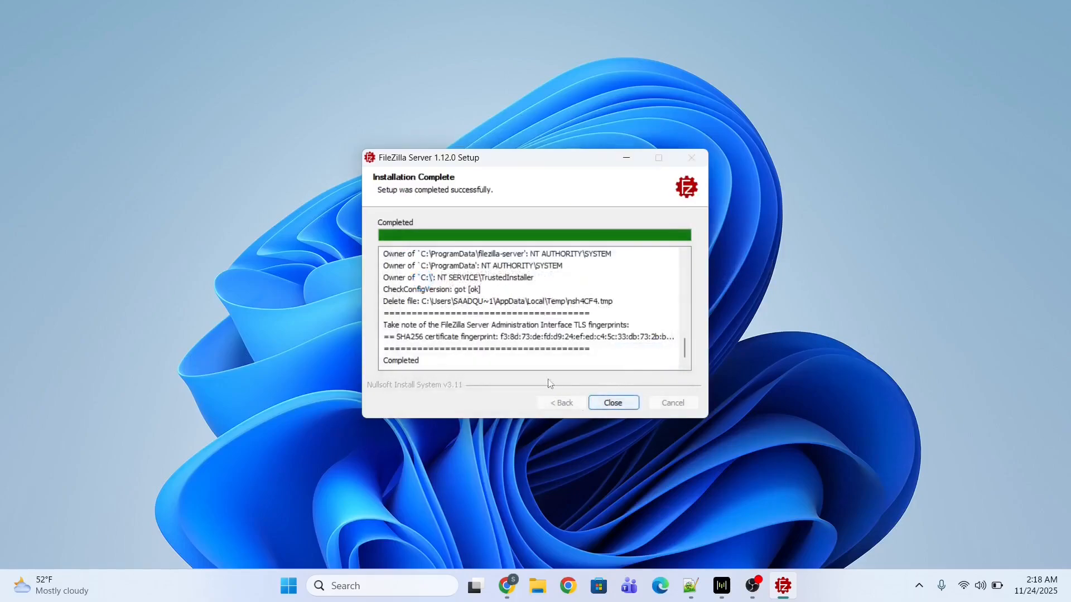
Close the finished installer and return to the FileZilla Server admin window.
{"action": "left_click", "coordinate": [613, 405]}
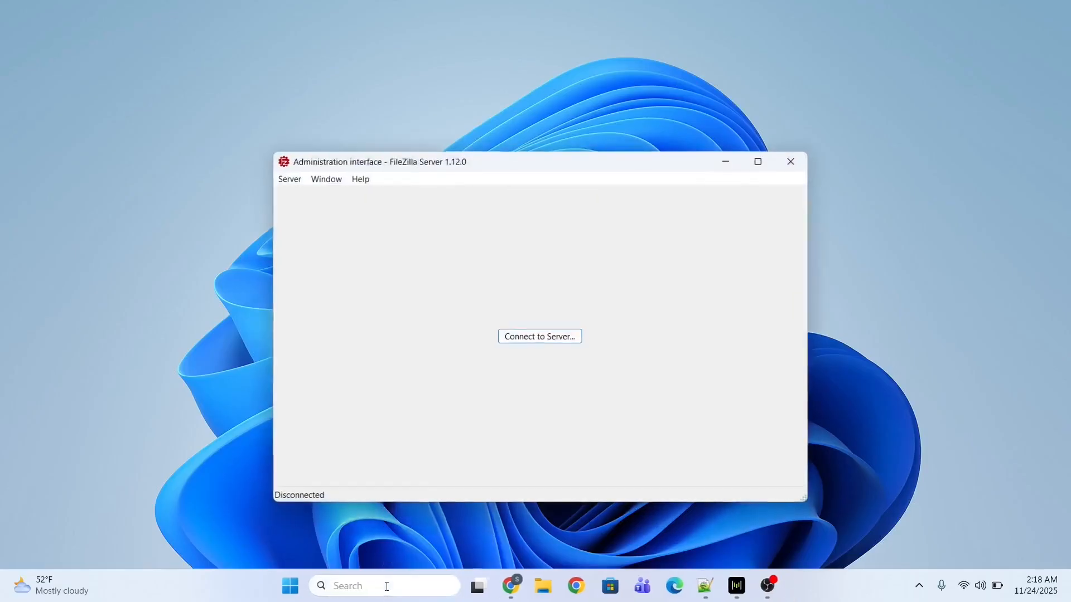
{"action": "left_click", "coordinate": [387, 587]}
{"action": "left_click", "coordinate": [296, 282]}
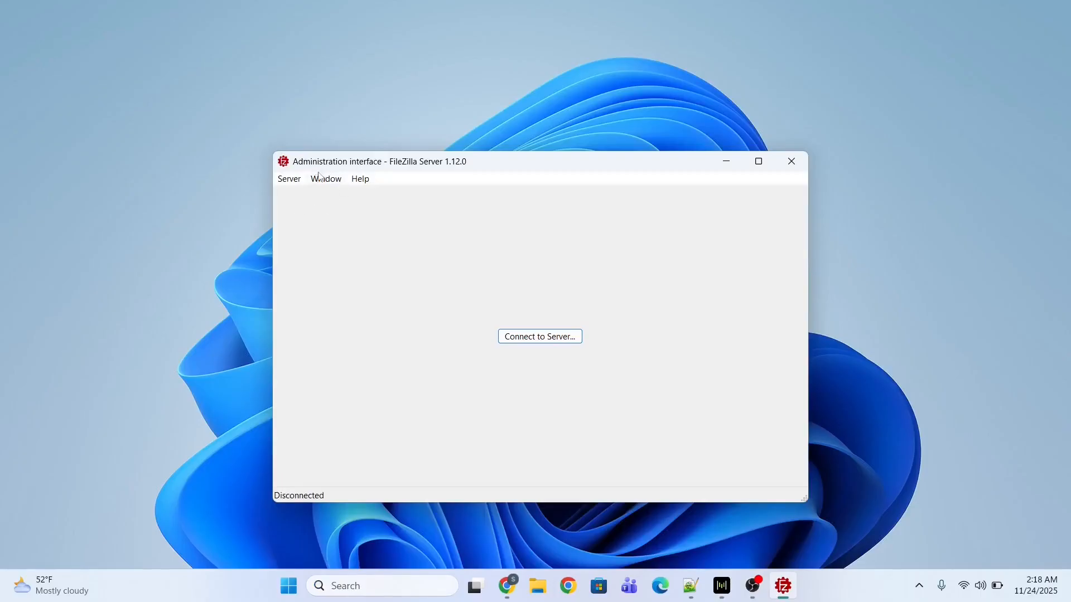
Connect to 127.0.0.1:14148 with the saved admin password, without auto-connect, trusting the certificate.
{"action": "left_click", "coordinate": [526, 338]}
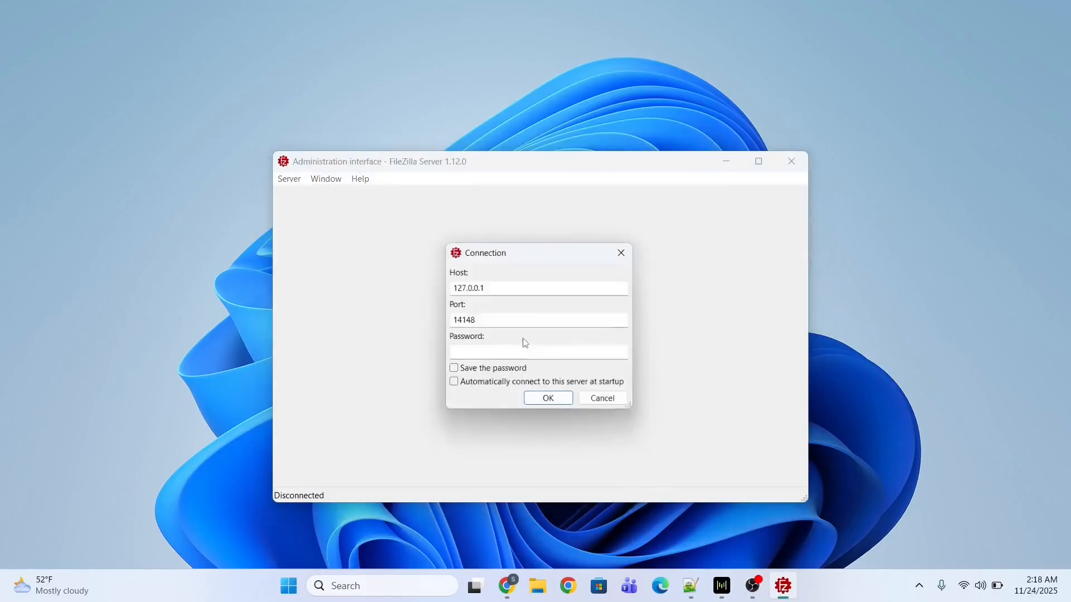
{"action": "left_click", "coordinate": [474, 358]}
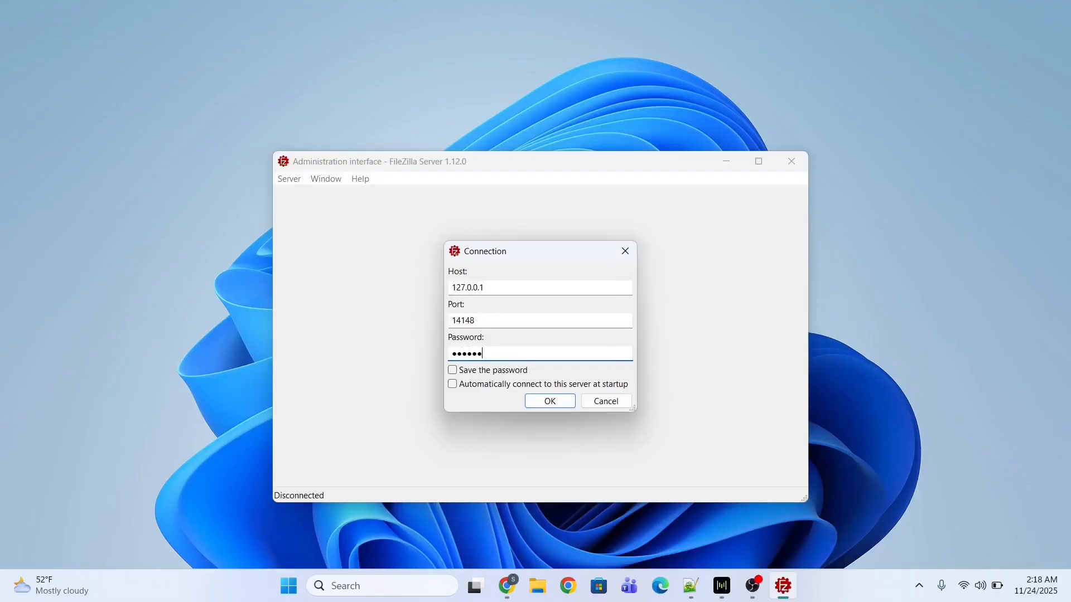
{"action": "left_click", "coordinate": [452, 370]}
{"action": "left_click", "coordinate": [452, 384]}
{"action": "left_click", "coordinate": [454, 386]}
{"action": "left_click", "coordinate": [551, 403]}
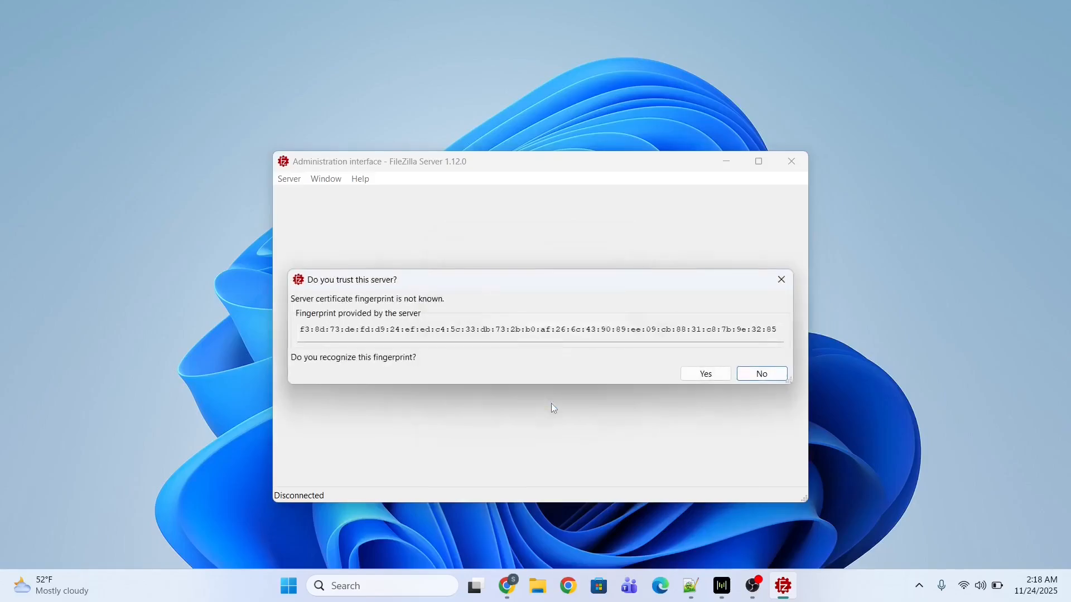
{"action": "left_click", "coordinate": [705, 375]}
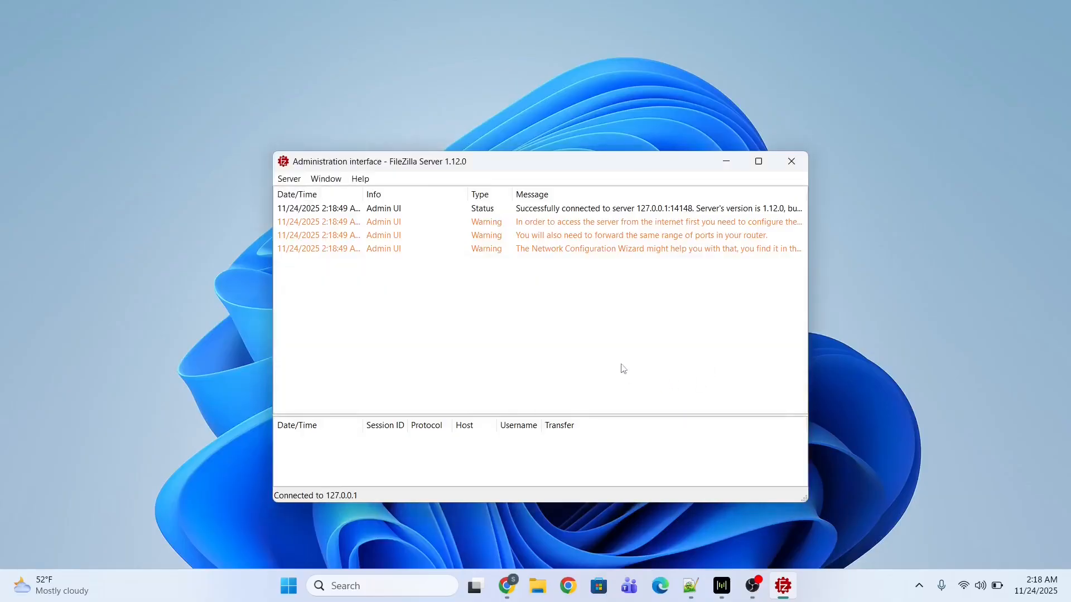
{"action": "left_click", "coordinate": [582, 212]}
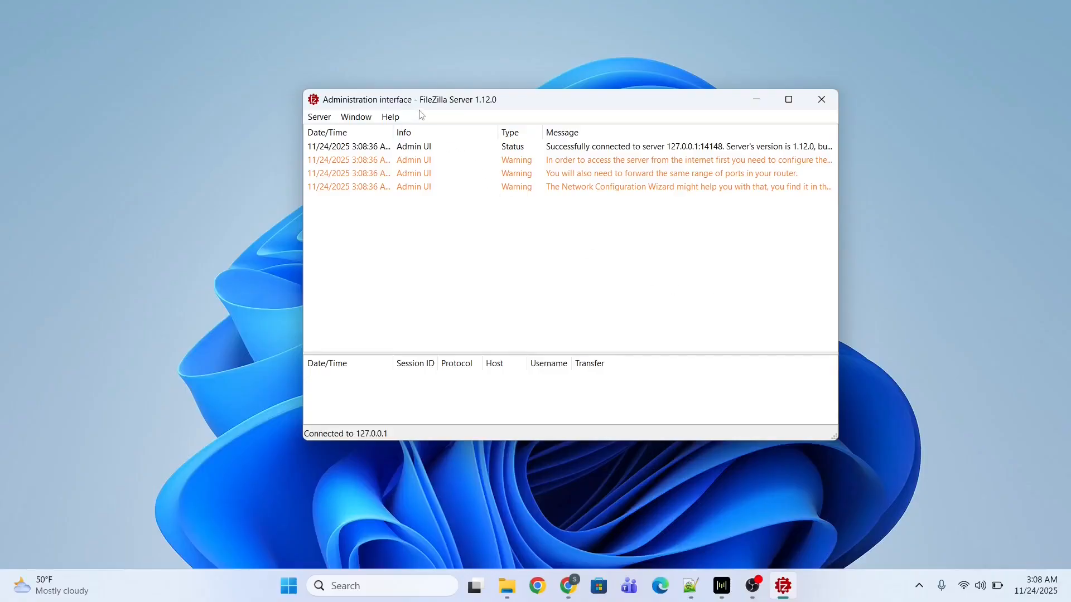
Add a new user named demo in the server's user settings.
{"action": "left_click", "coordinate": [316, 122]}
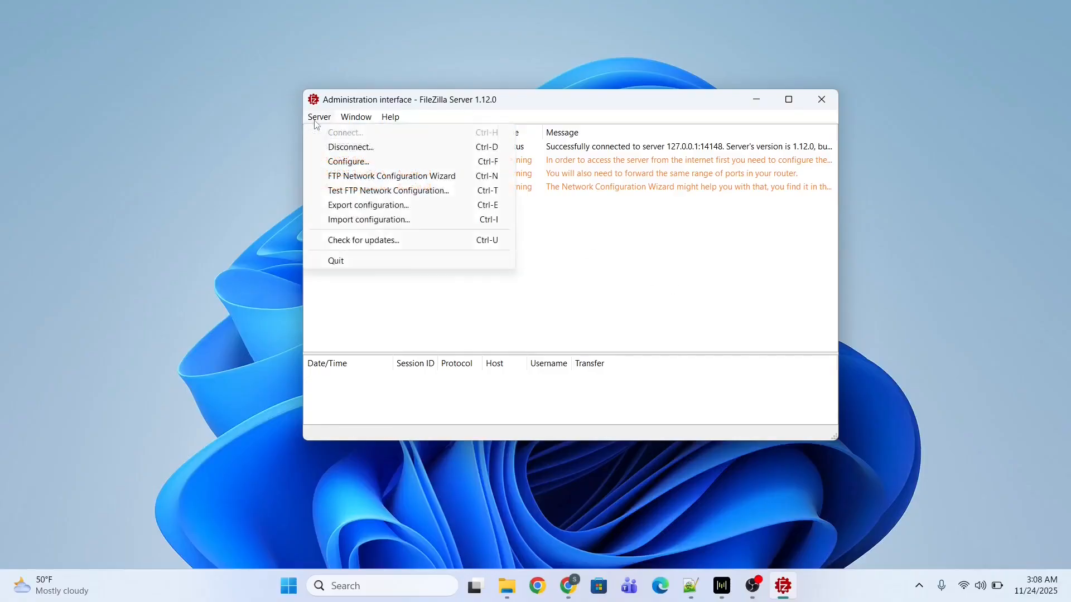
{"action": "left_click", "coordinate": [339, 161]}
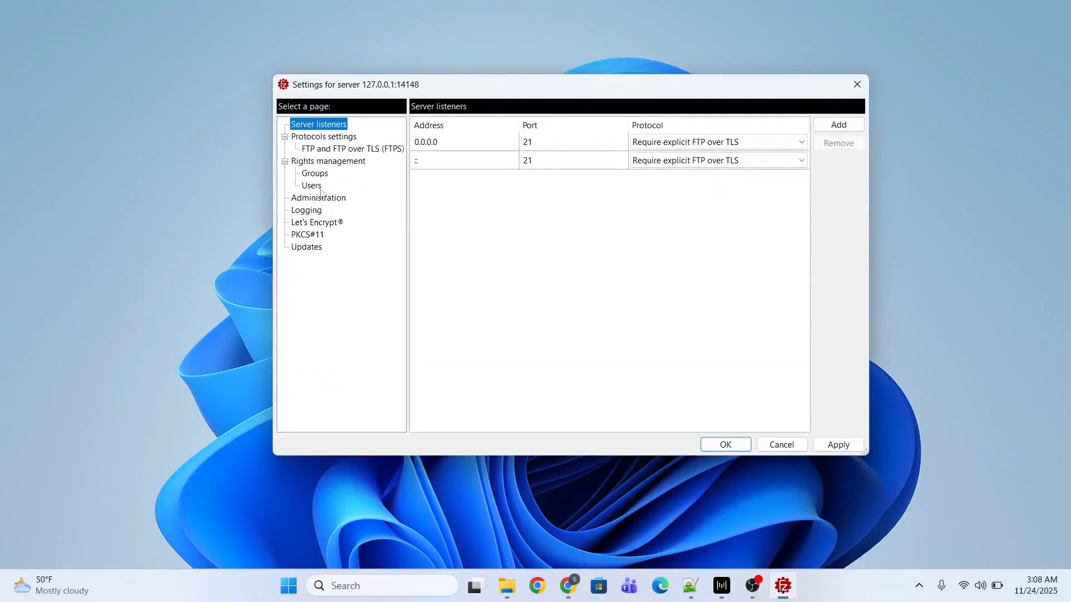
{"action": "left_click", "coordinate": [314, 187]}
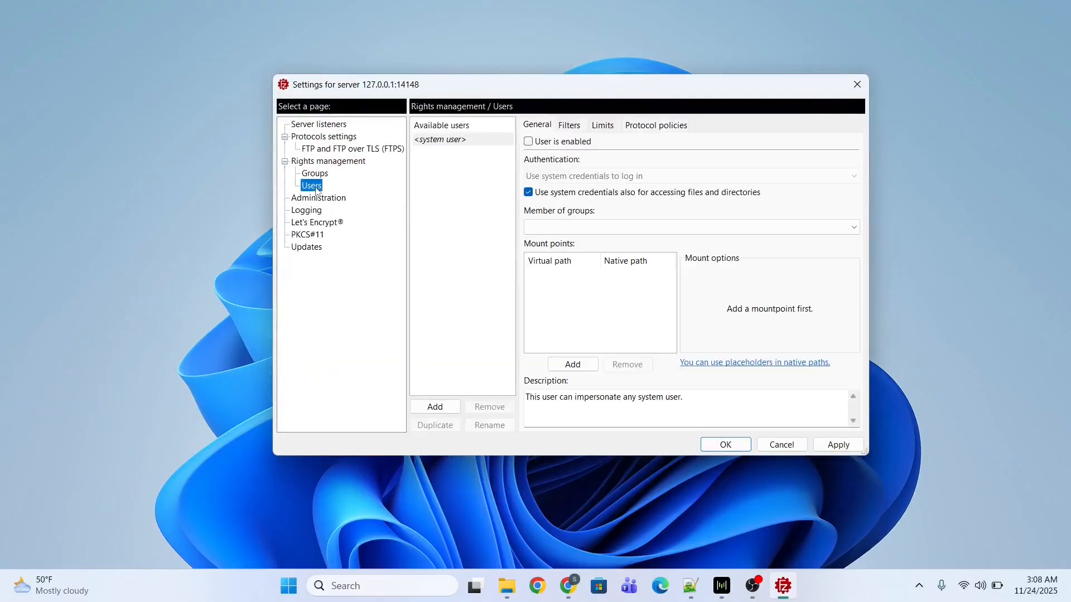
{"action": "left_click", "coordinate": [435, 408]}
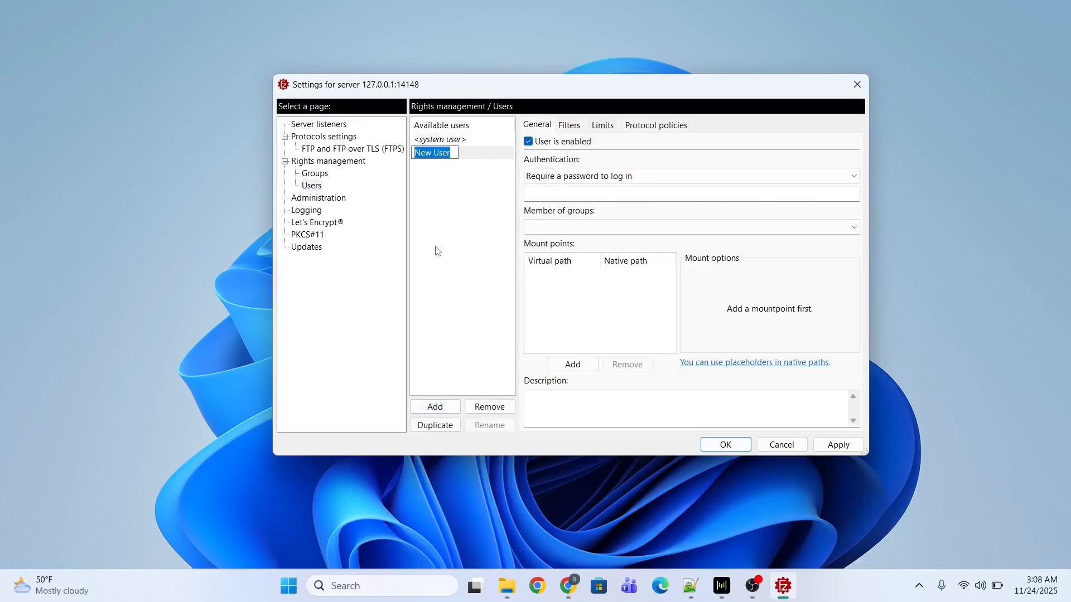
{"action": "type", "text": "demo"}
{"action": "left_click", "coordinate": [559, 198]}
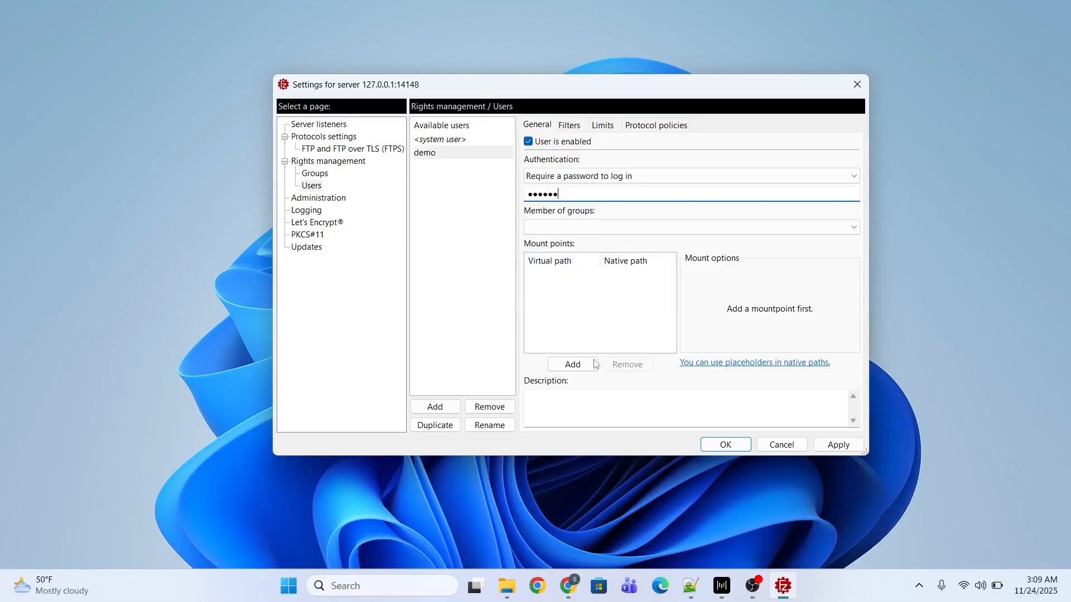
Add a /demo mount point and copy the Staging folder path from File Explorer.
{"action": "left_click", "coordinate": [575, 368]}
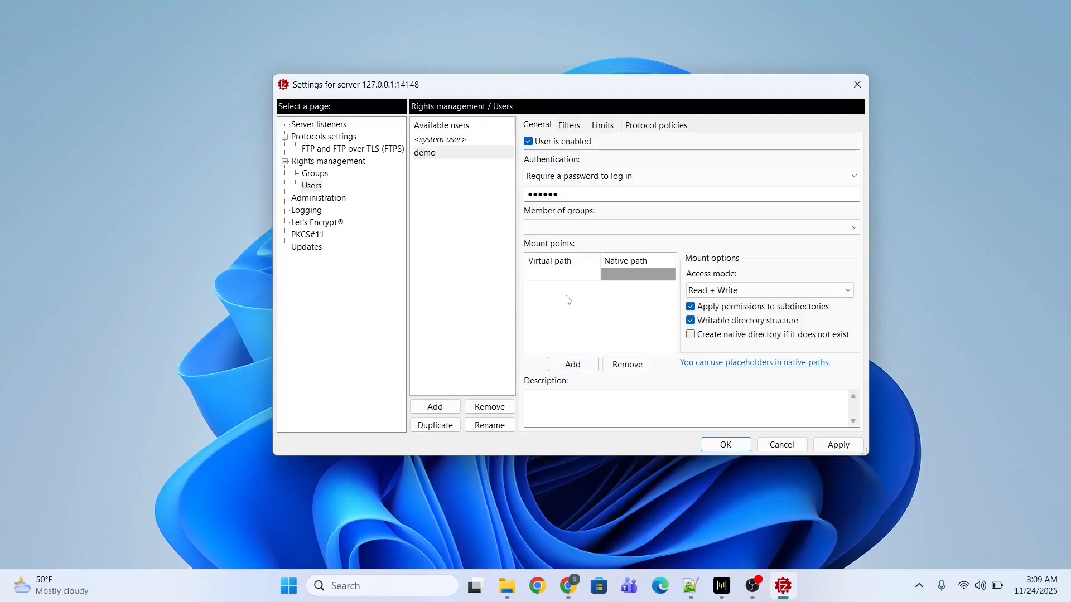
{"action": "type", "text": "/demo"}
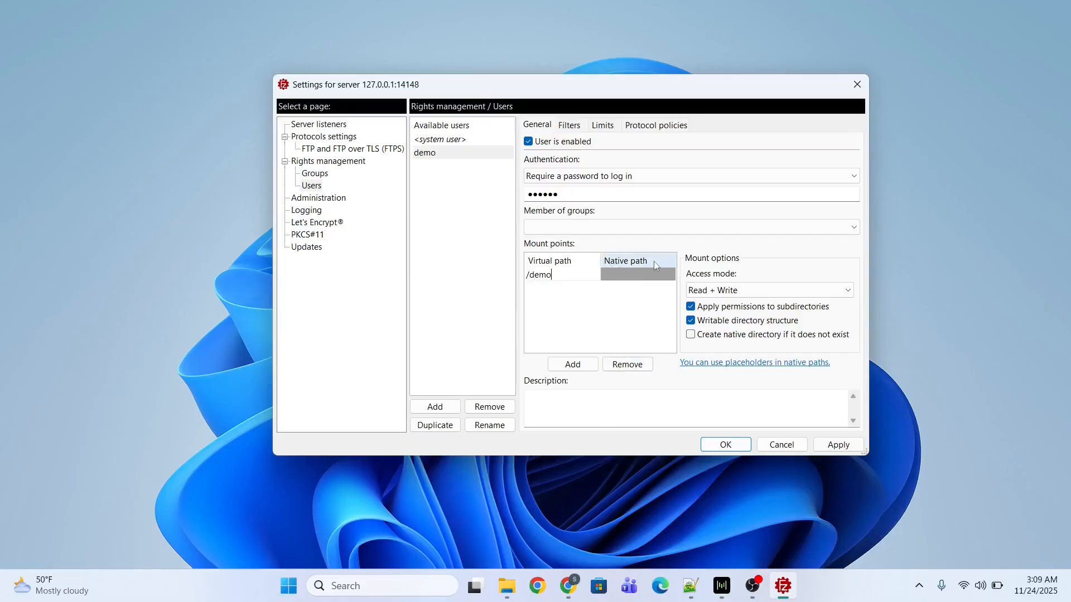
{"action": "left_click", "coordinate": [508, 590]}
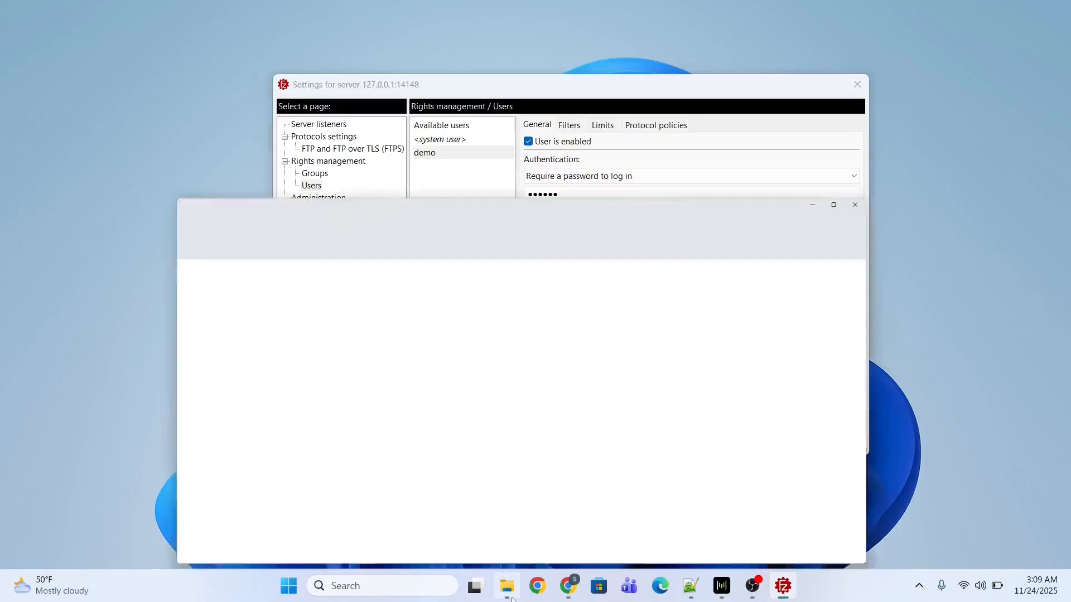
{"action": "left_click", "coordinate": [421, 50]}
{"action": "key", "text": "ctrl+c"}
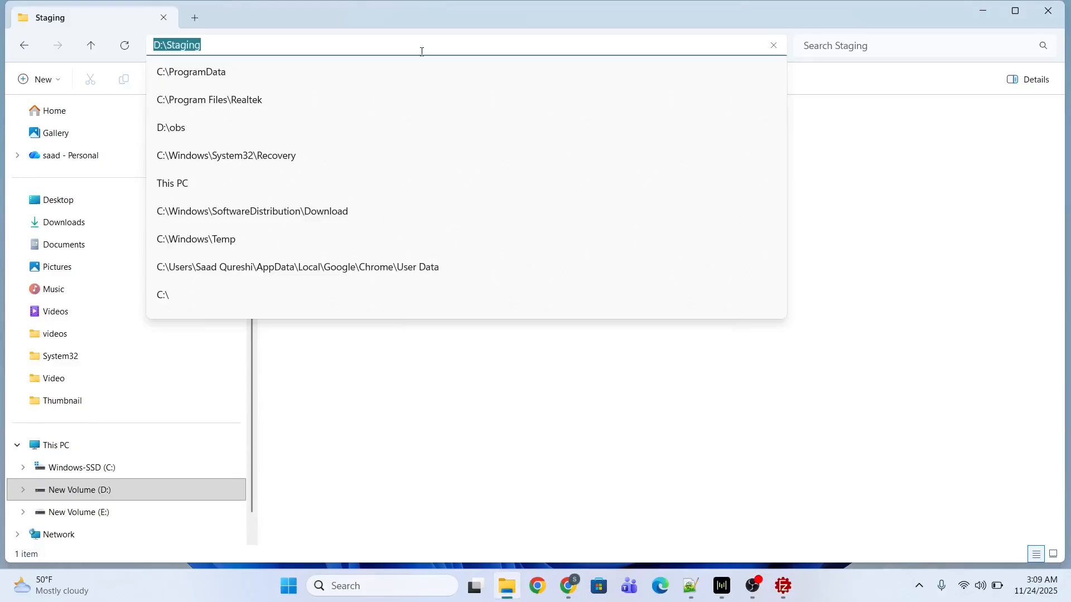
{"action": "left_click", "coordinate": [571, 389]}
{"action": "left_click", "coordinate": [982, 11]}
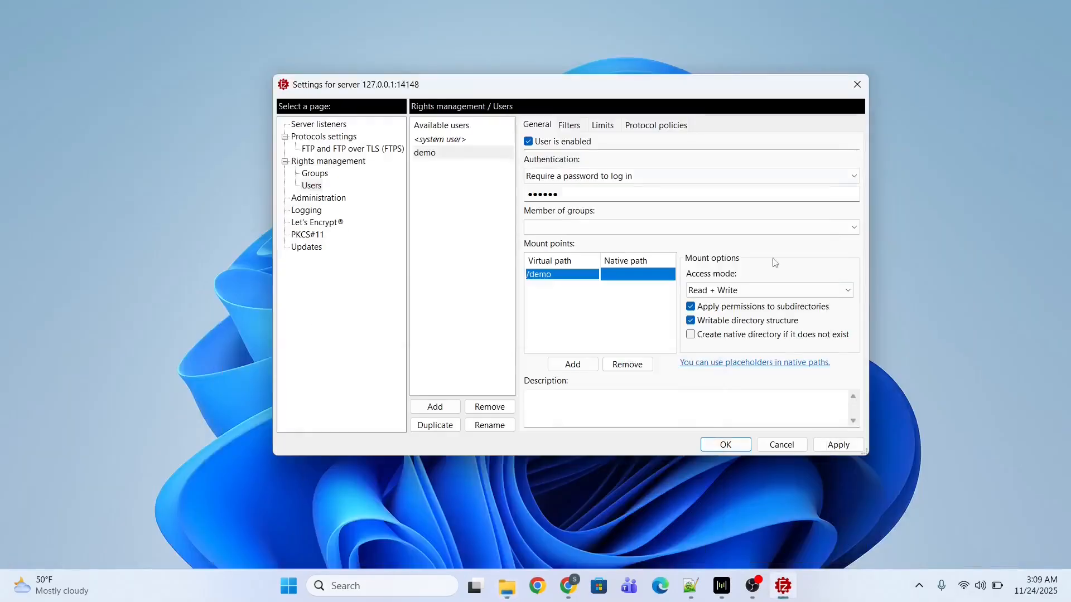
Set the /demo mount point's native path to D:\Staging.
{"action": "left_click", "coordinate": [620, 279]}
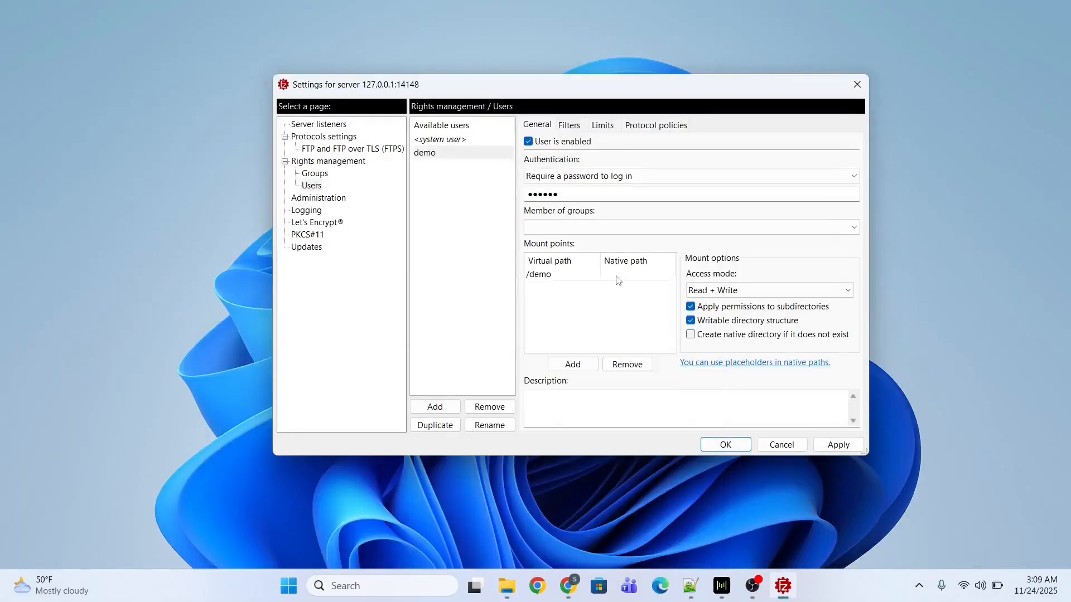
{"action": "key", "text": "ctrl+v"}
{"action": "key", "text": "Return"}
{"action": "left_click", "coordinate": [577, 277]}
Apply and save the user settings, then reopen the server configuration.
{"action": "left_click", "coordinate": [841, 449]}
{"action": "left_click", "coordinate": [729, 448]}
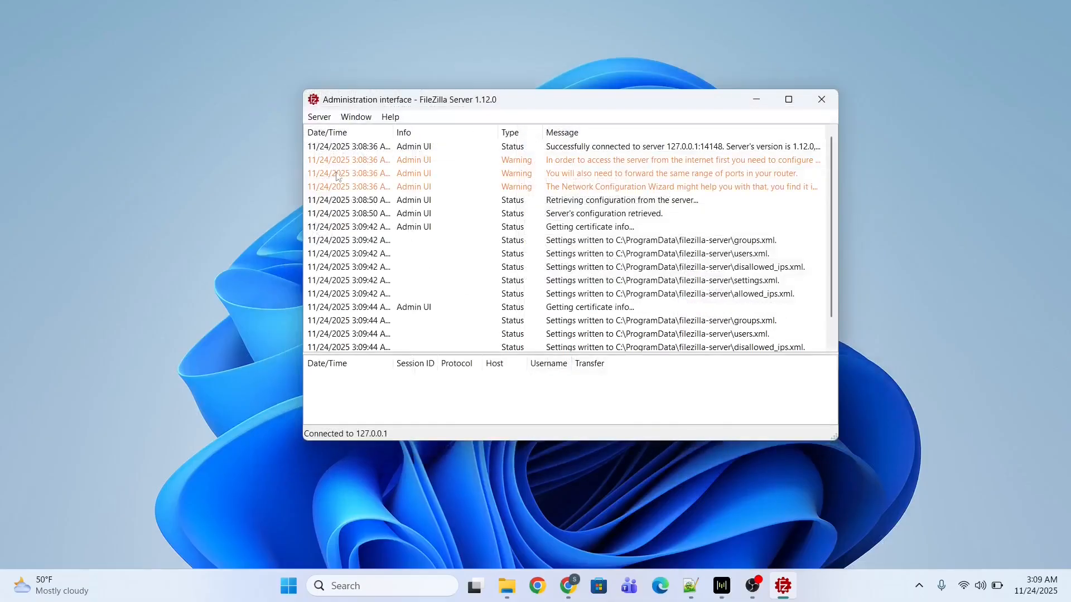
{"action": "left_click", "coordinate": [316, 120]}
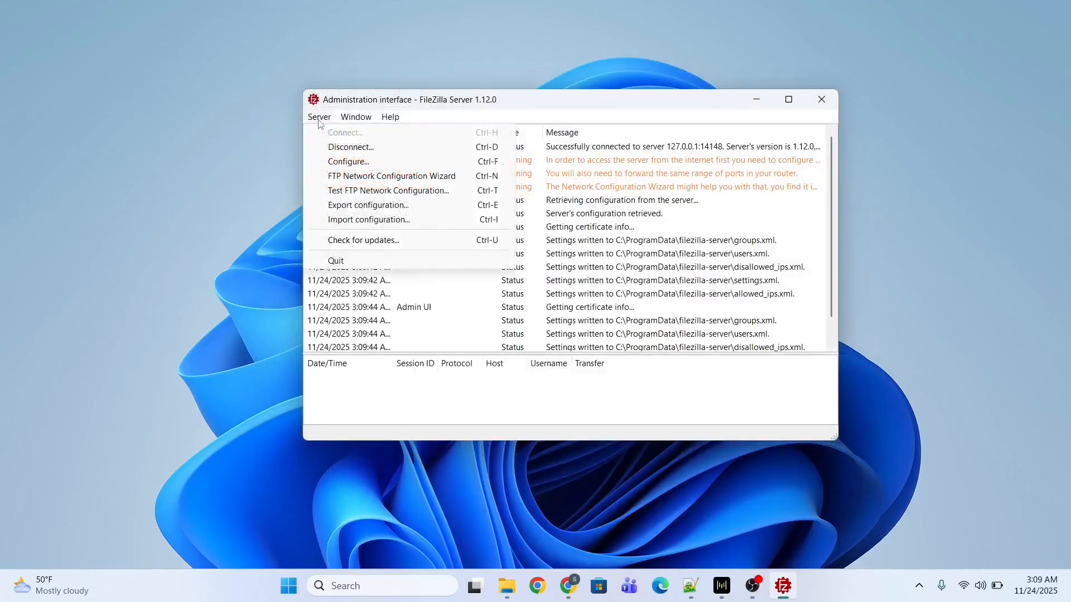
{"action": "left_click", "coordinate": [335, 162]}
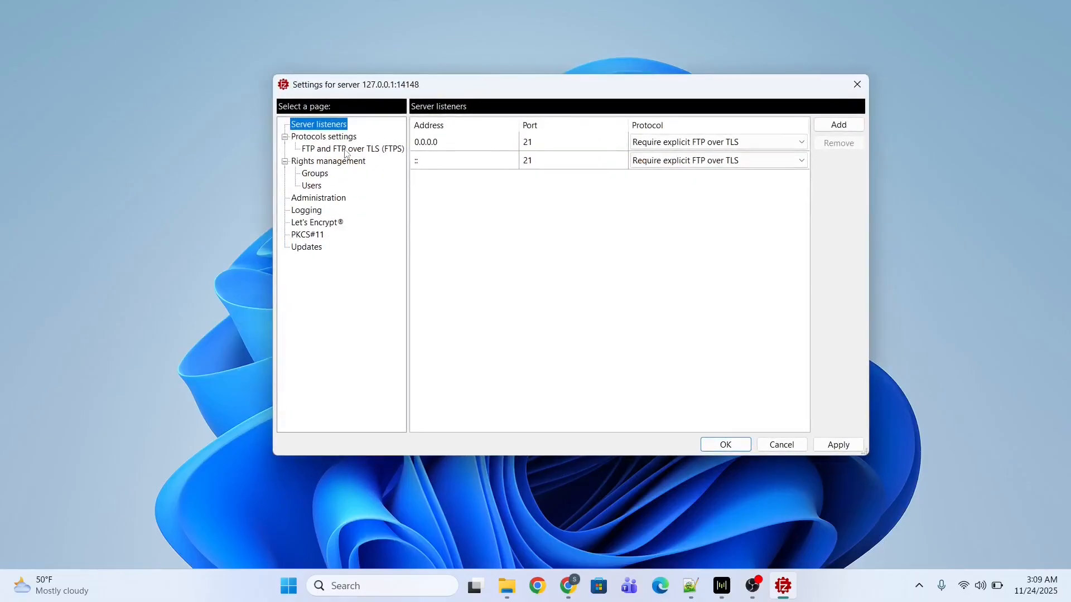
Enable a custom passive port range of 49152–65534 in the FTP over TLS settings.
{"action": "left_click", "coordinate": [346, 150]}
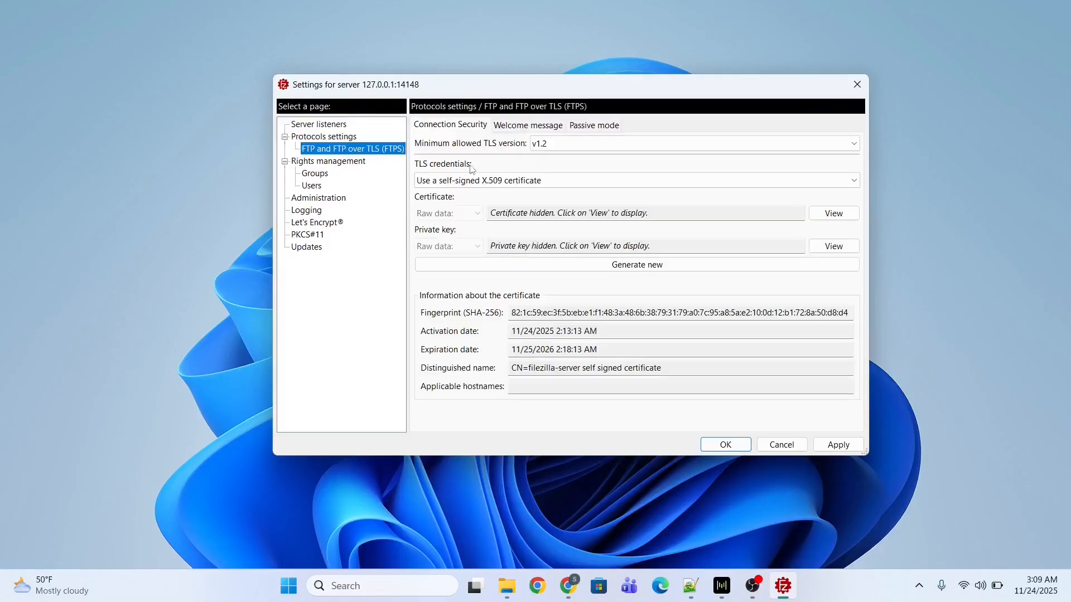
{"action": "left_click", "coordinate": [595, 126]}
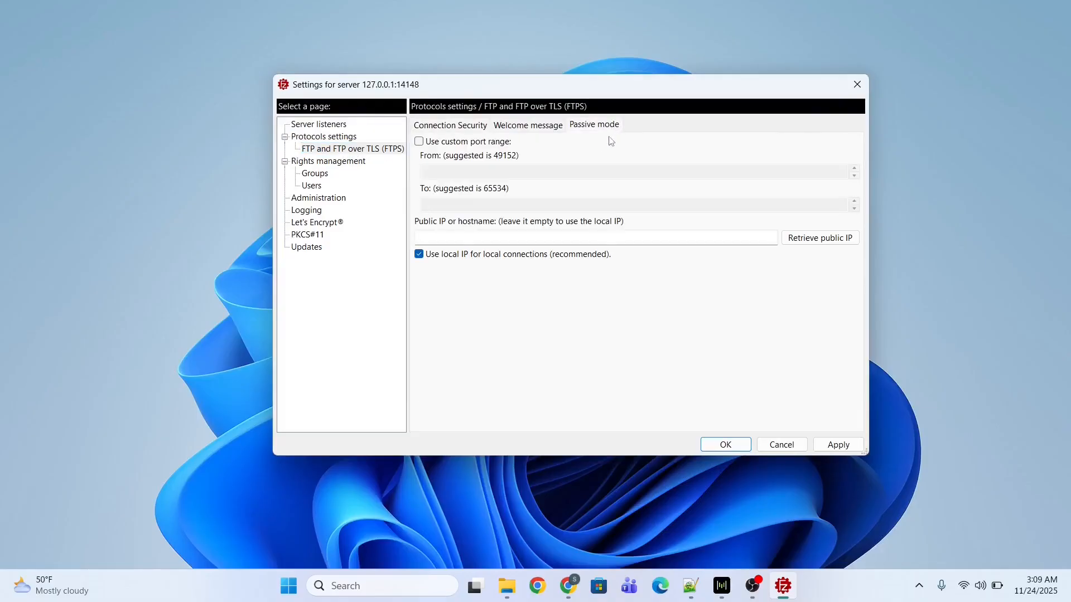
{"action": "left_click", "coordinate": [419, 141]}
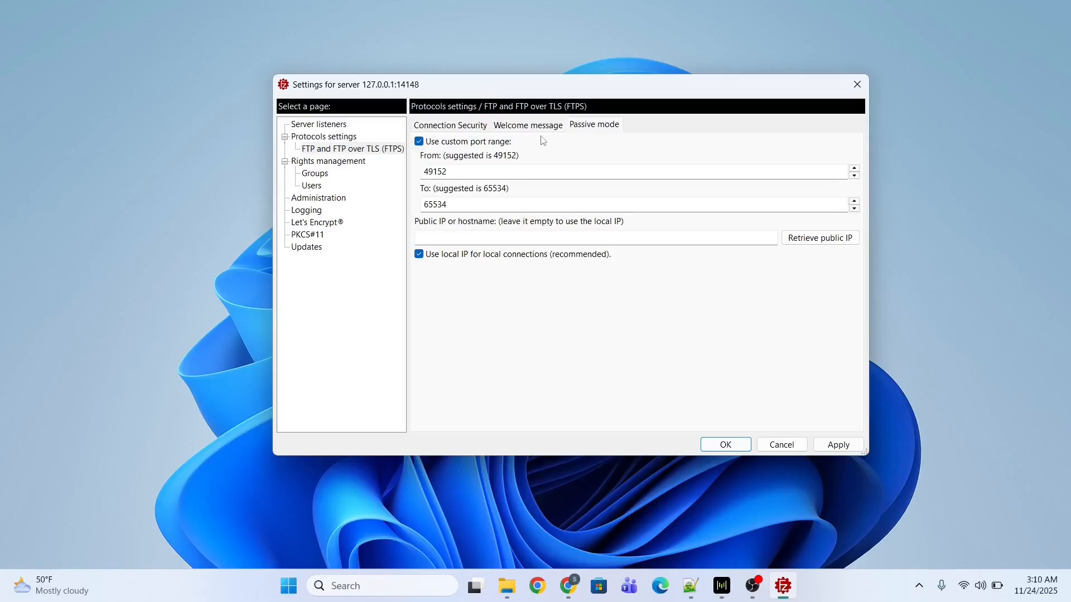
Open Windows Defender Firewall with Advanced Security and start a new rule under Inbound Rules.
{"action": "left_click", "coordinate": [377, 590]}
{"action": "type", "text": "wi"}
{"action": "type", "text": "n"}
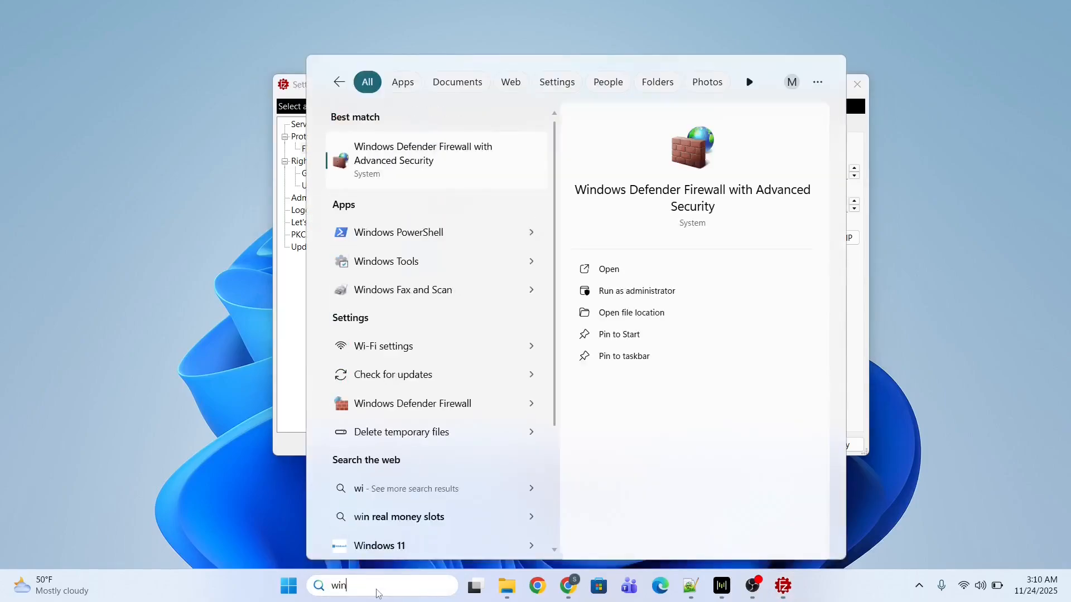
{"action": "left_click", "coordinate": [445, 164]}
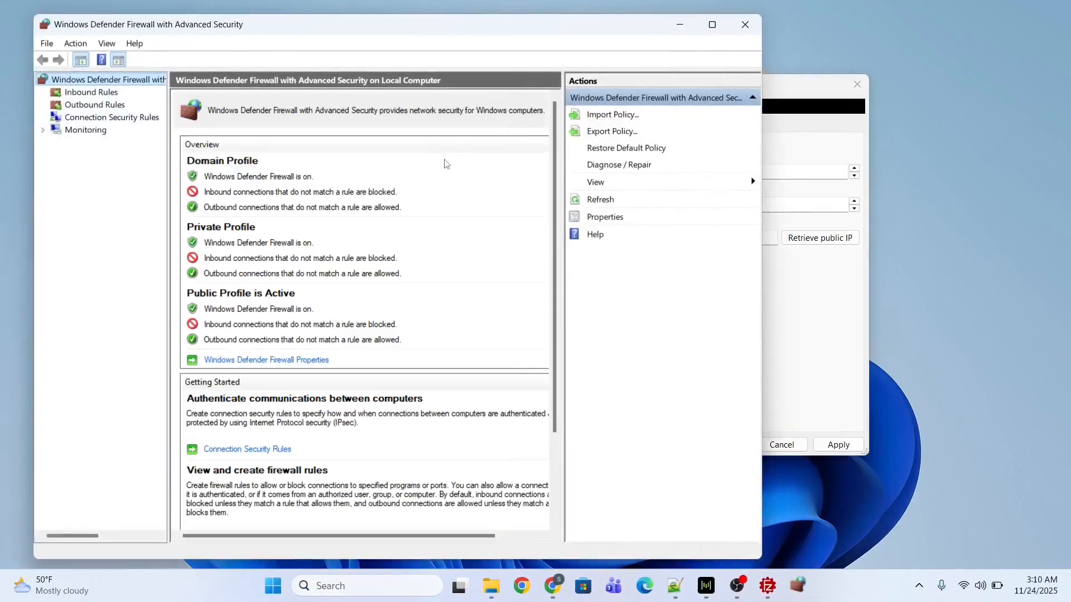
{"action": "left_click", "coordinate": [100, 93]}
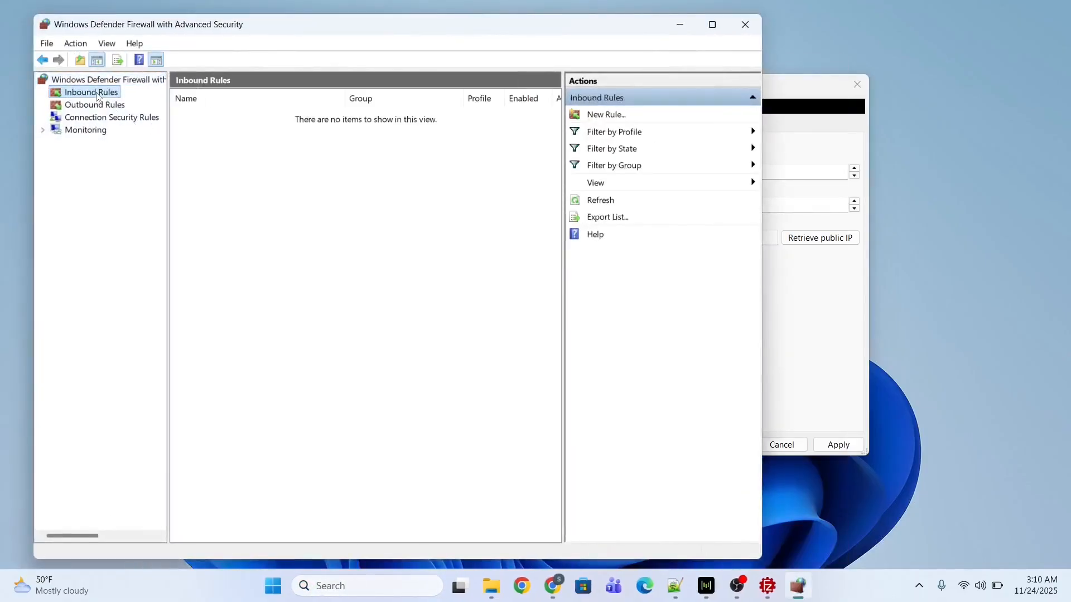
{"action": "left_click", "coordinate": [607, 115]}
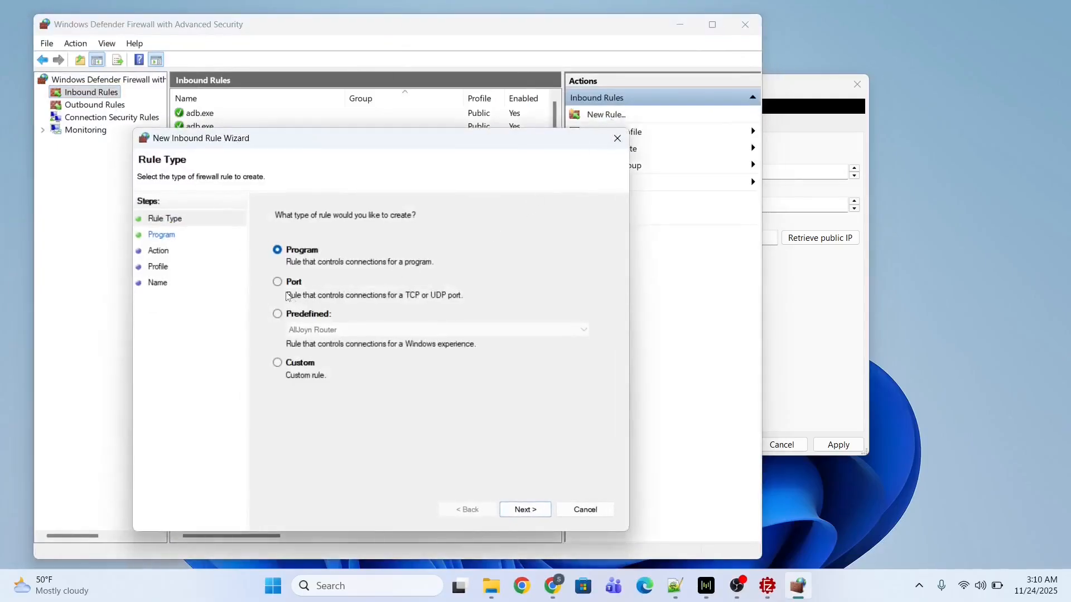
Make it a port rule for TCP local ports 21, 49152 and 65534.
{"action": "left_click", "coordinate": [281, 283]}
{"action": "left_click", "coordinate": [524, 510]}
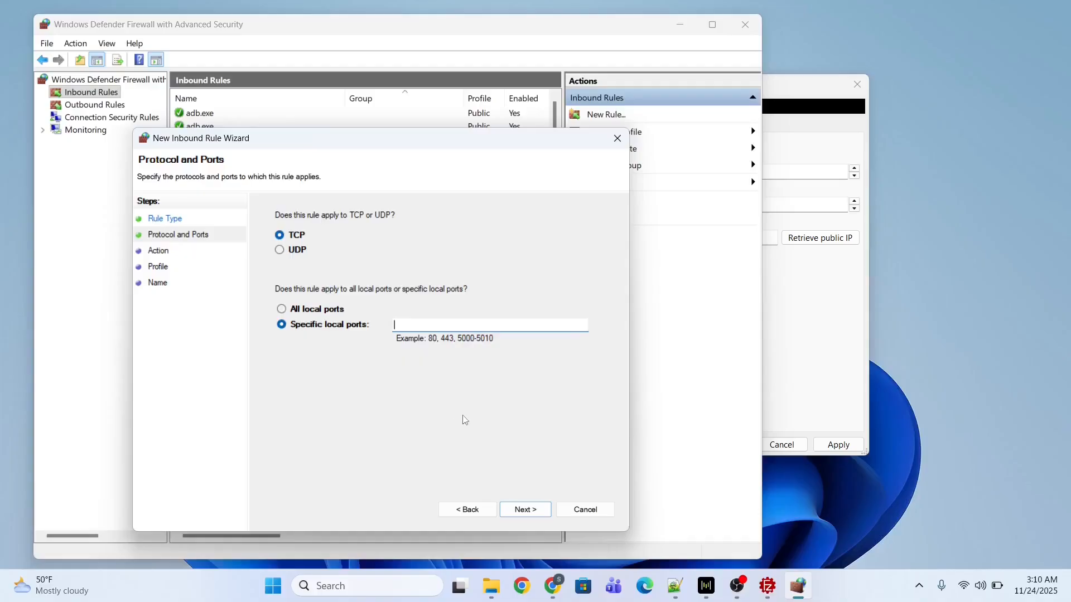
{"action": "type", "text": "21,"}
{"action": "left_click", "coordinate": [833, 363]}
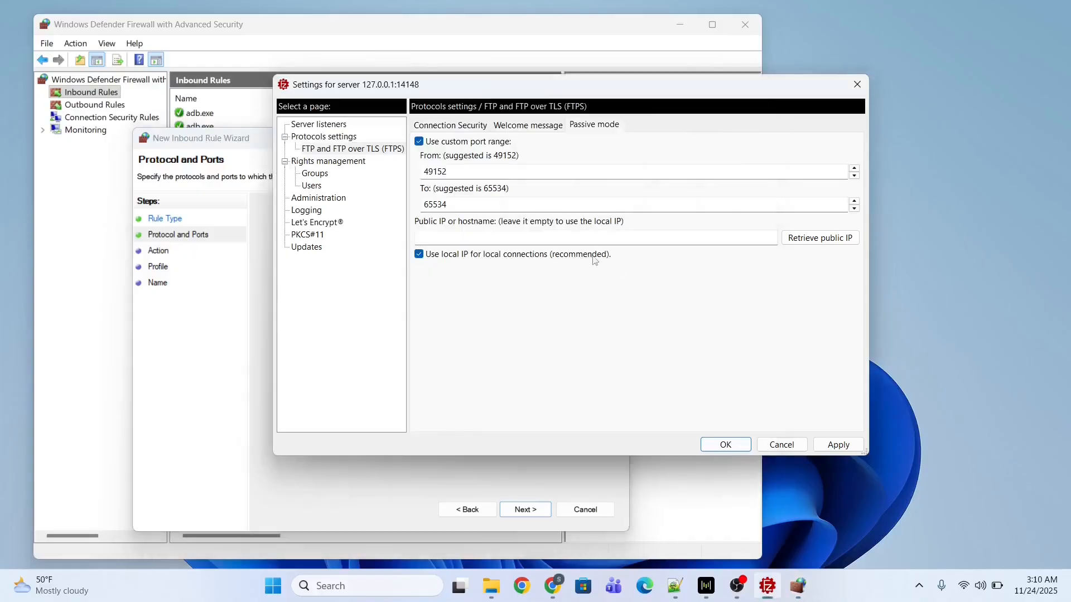
{"action": "double_click", "coordinate": [476, 177]}
{"action": "key", "text": "ctrl+c"}
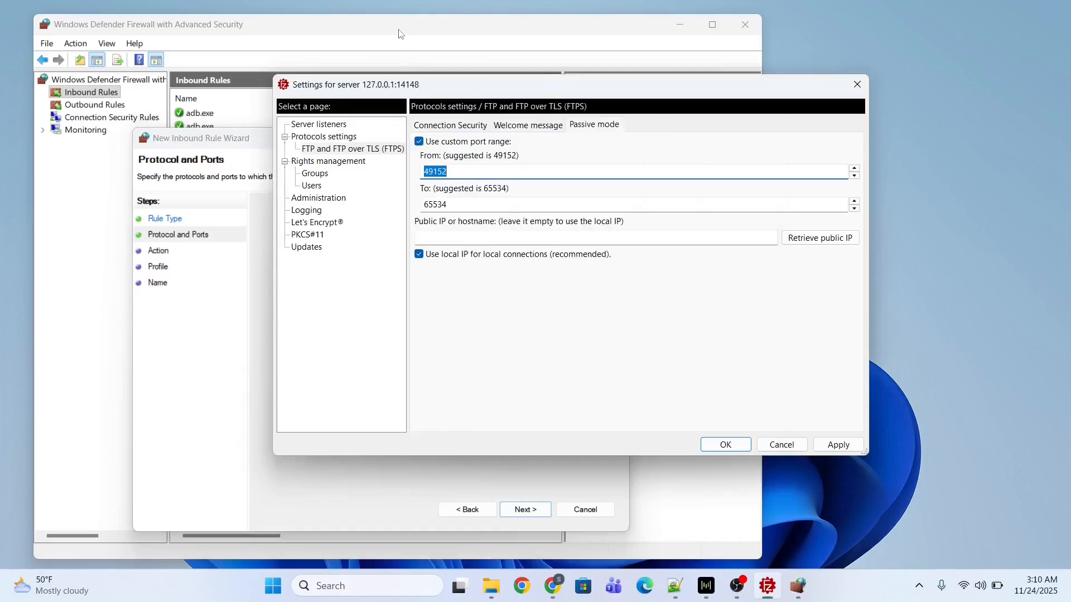
{"action": "left_click", "coordinate": [215, 173]}
{"action": "key", "text": "ctrl+v"}
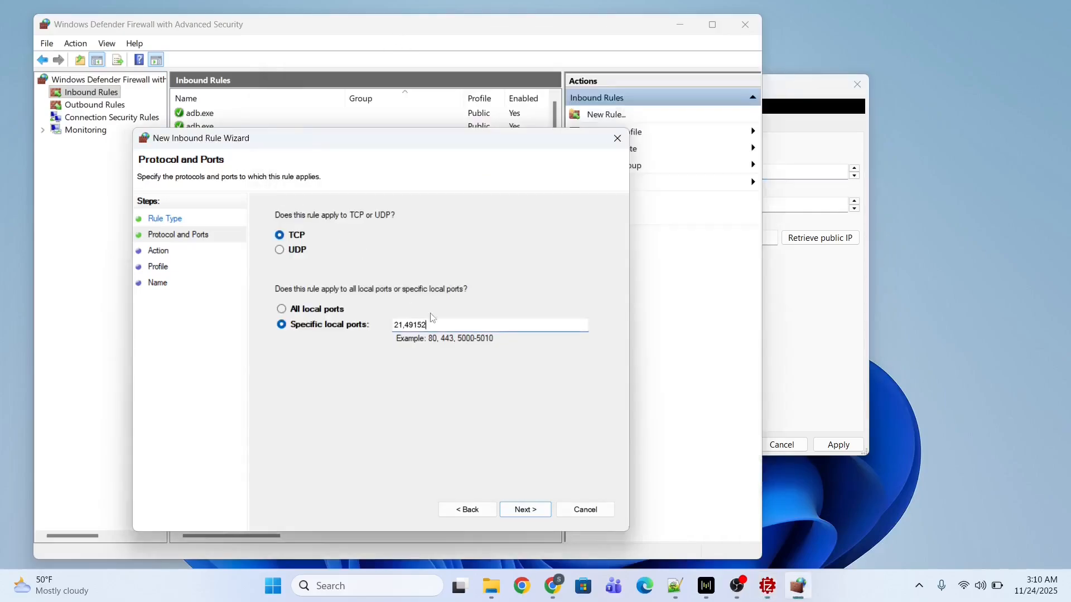
{"action": "left_click", "coordinate": [820, 329]}
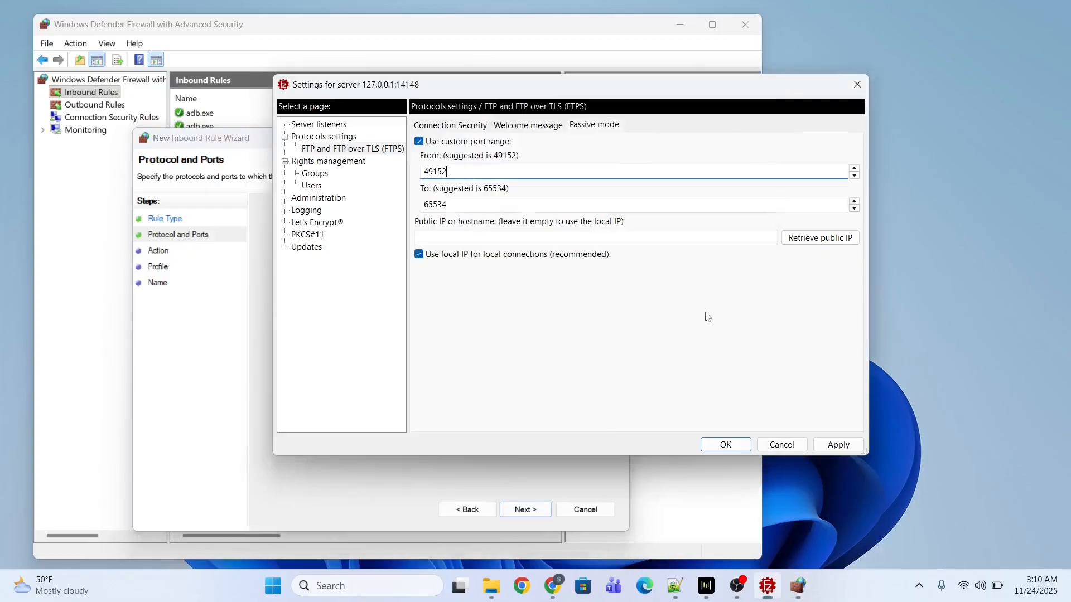
{"action": "double_click", "coordinate": [455, 199]}
{"action": "key", "text": "ctrl+c"}
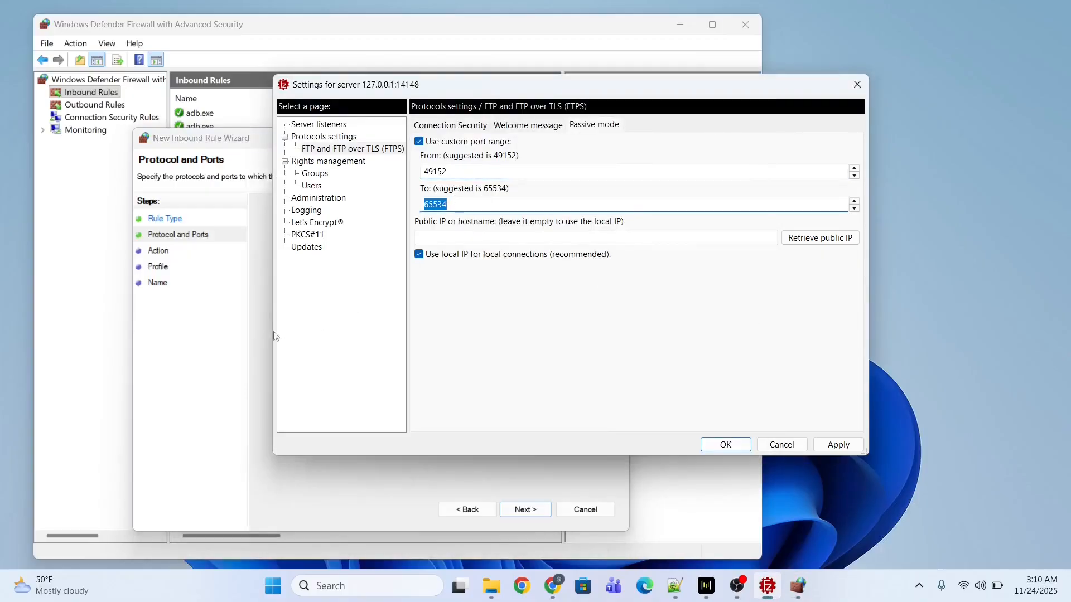
{"action": "left_click", "coordinate": [272, 334]}
{"action": "type", "text": ",49152,"}
{"action": "key", "text": "ctrl+v"}
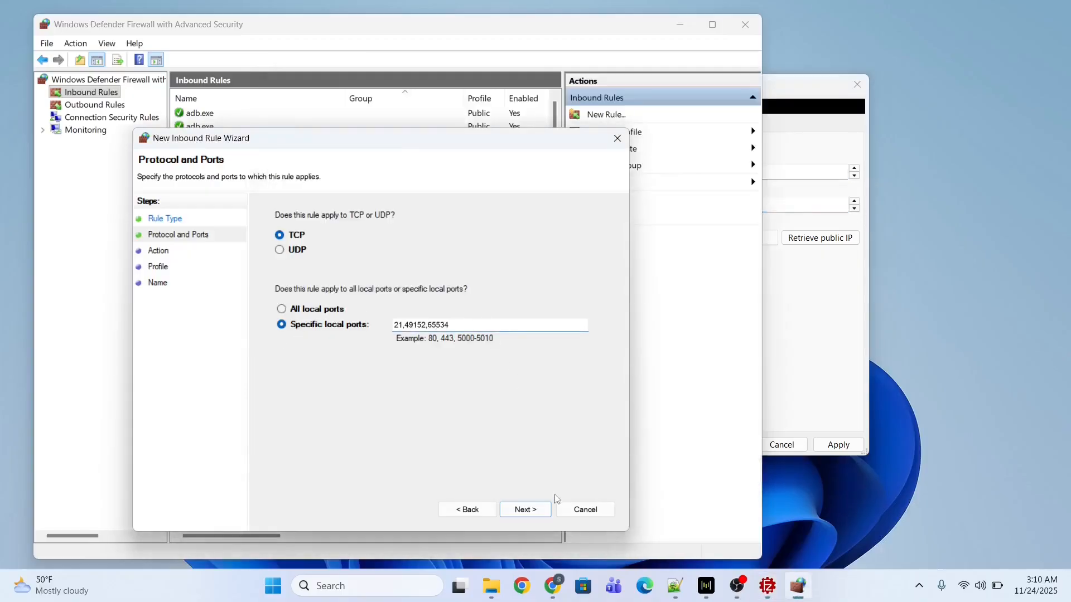
Allow the connection on all profiles, name the rule demo, and finish.
{"action": "left_click", "coordinate": [528, 512]}
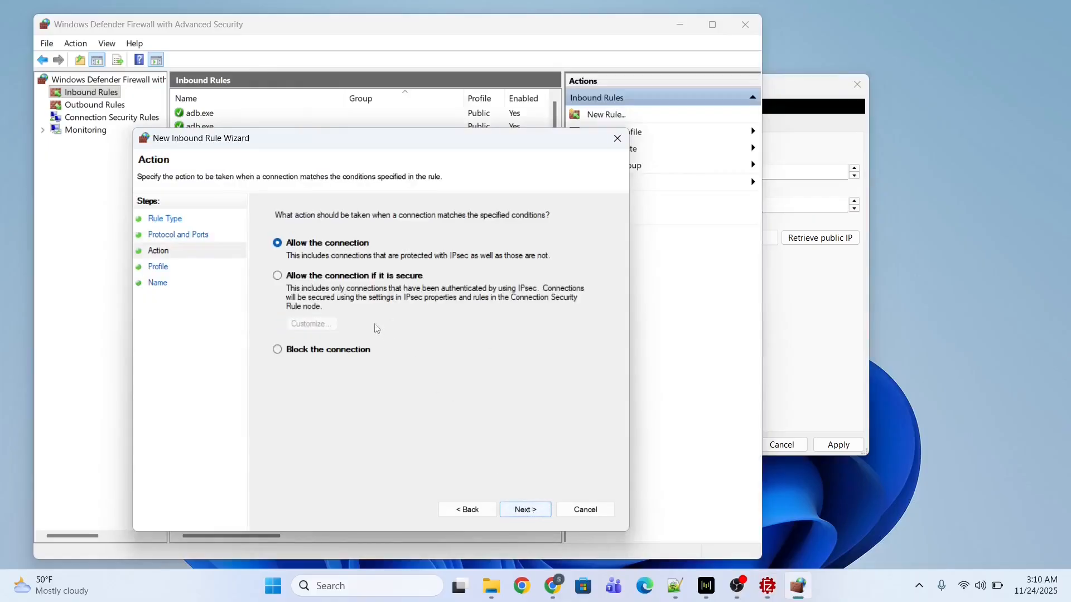
{"action": "left_click", "coordinate": [534, 508]}
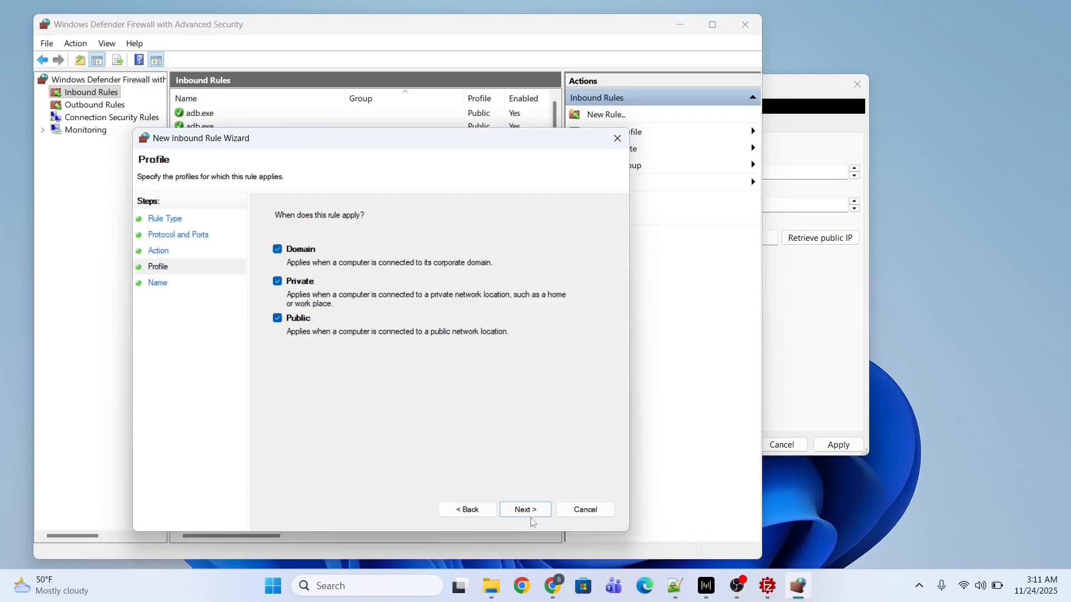
{"action": "left_click", "coordinate": [527, 518]}
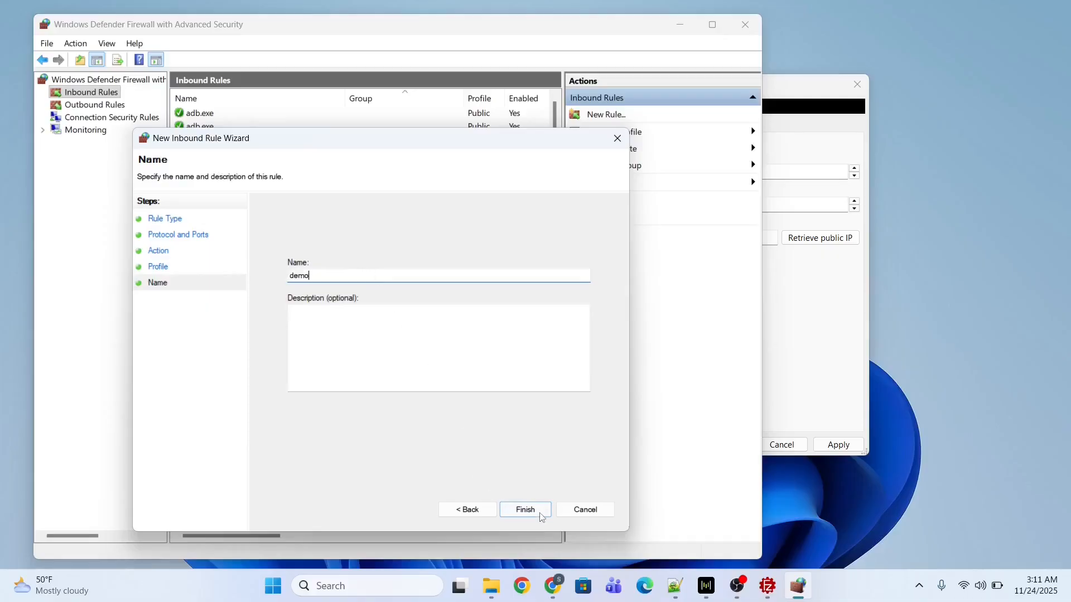
{"action": "left_click", "coordinate": [520, 508]}
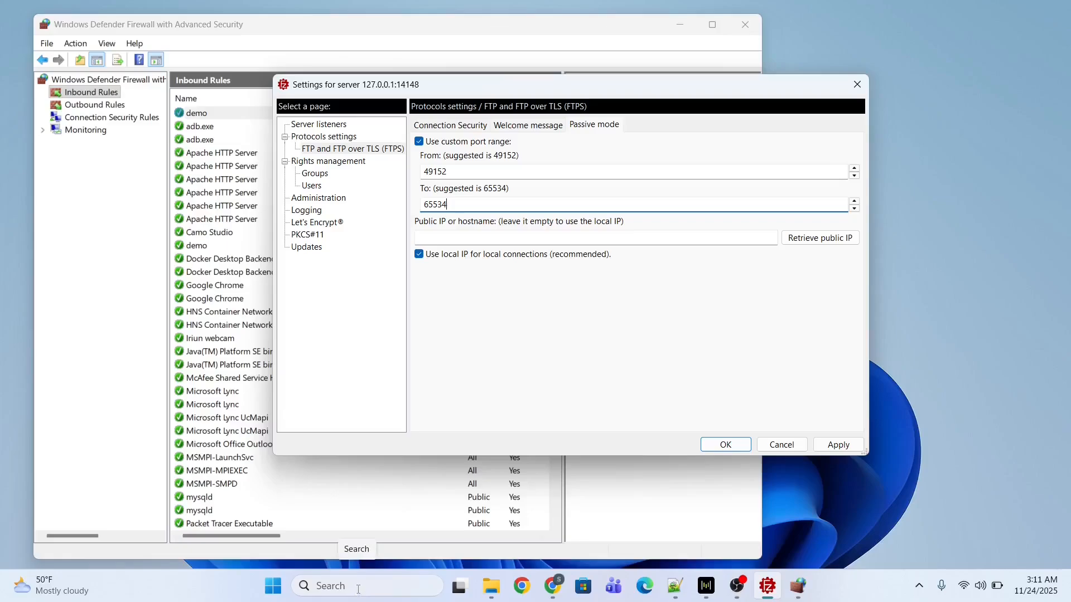
Run ipconfig in an administrator Command Prompt to list the network adapter addresses.
{"action": "left_click", "coordinate": [358, 587]}
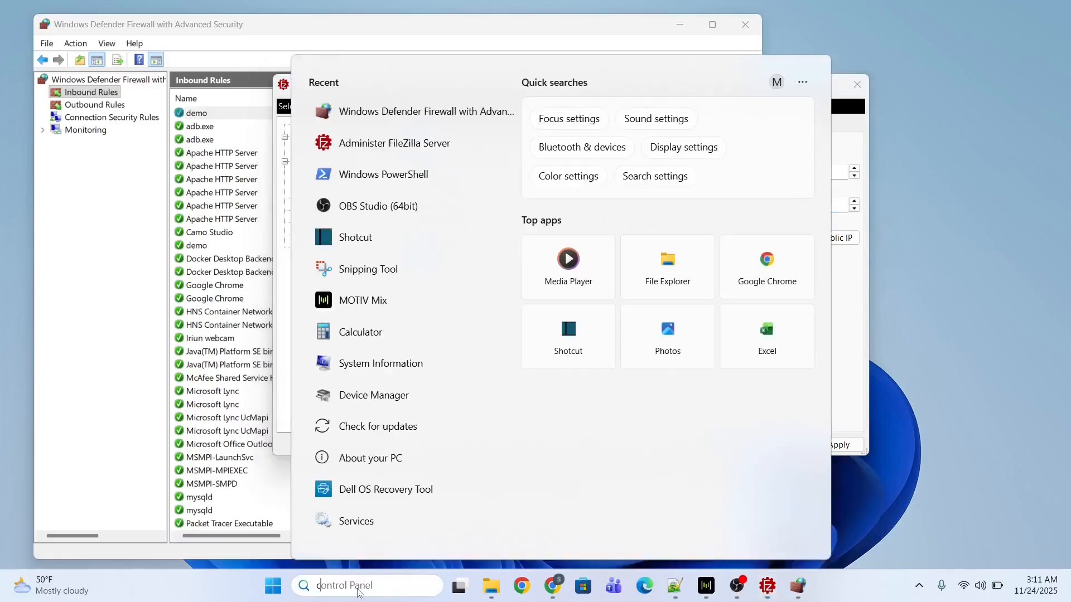
{"action": "type", "text": "co"}
{"action": "right_click", "coordinate": [390, 247]}
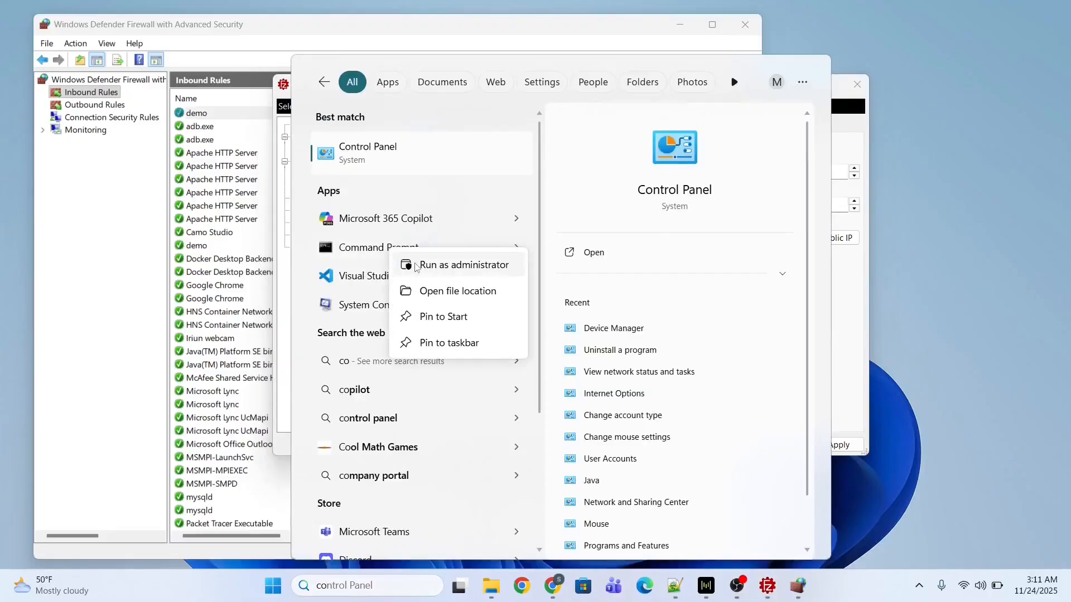
{"action": "left_click", "coordinate": [415, 266]}
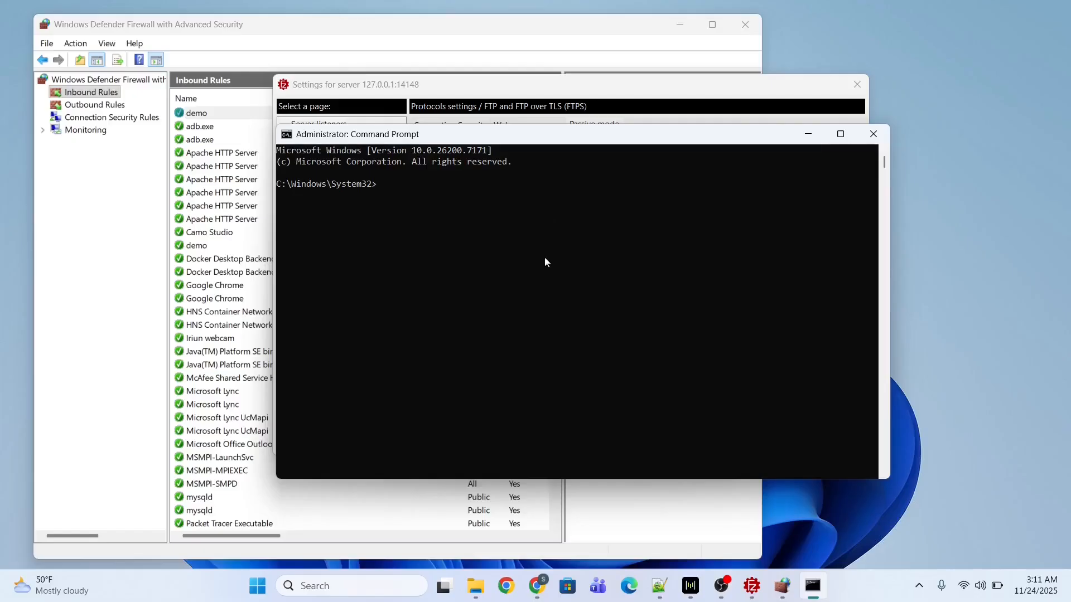
{"action": "type", "text": "ipconfig"}
{"action": "key", "text": "Return"}
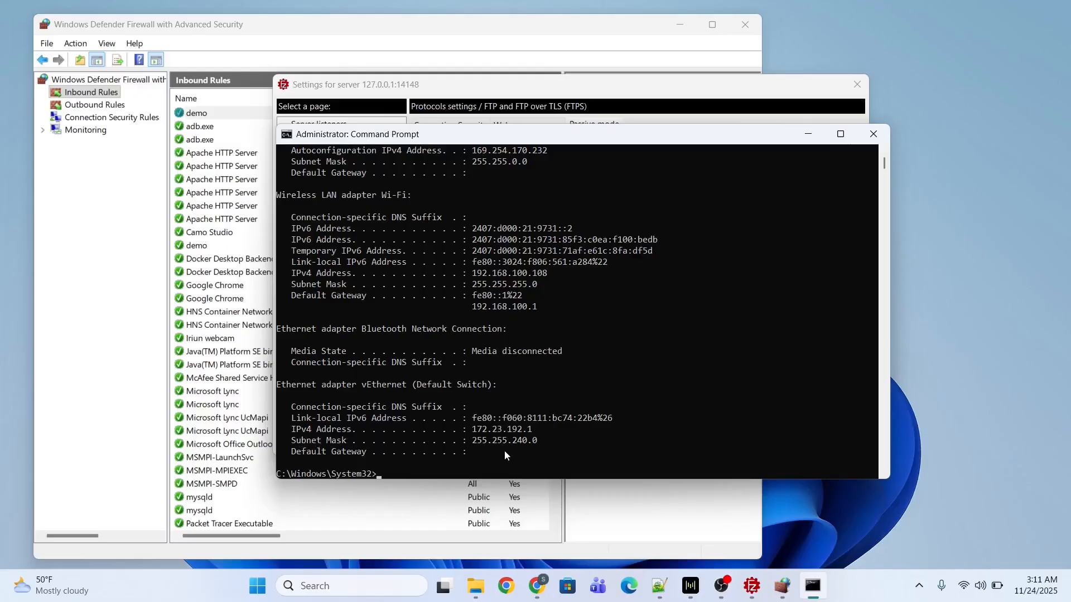
{"action": "left_click", "coordinate": [530, 451]}
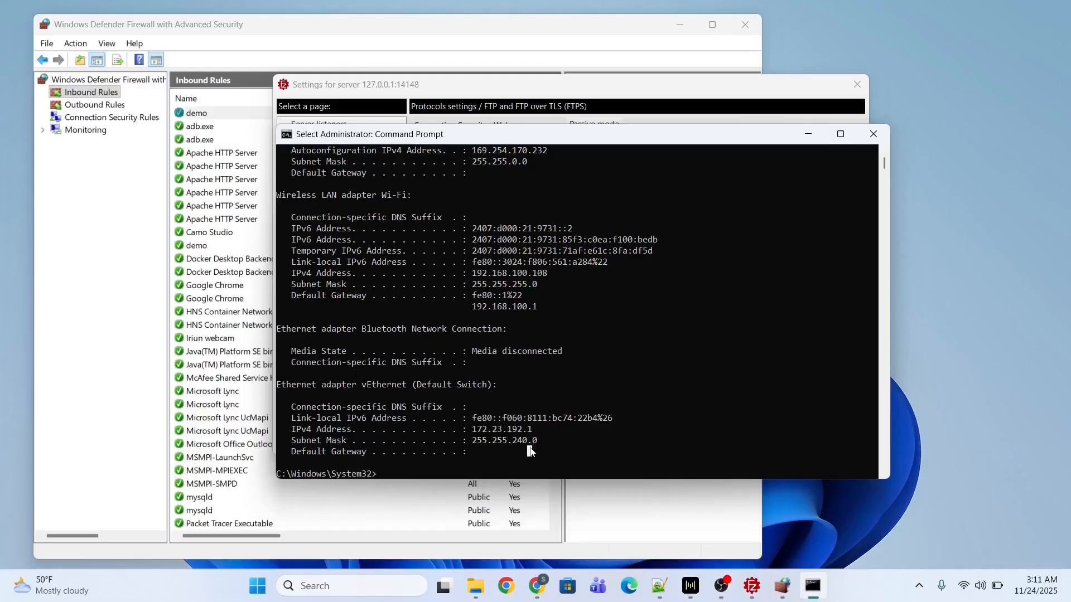
Search for and launch the FileZilla client, then bring the browser forward.
{"action": "left_click", "coordinate": [340, 587]}
{"action": "type", "text": "fil"}
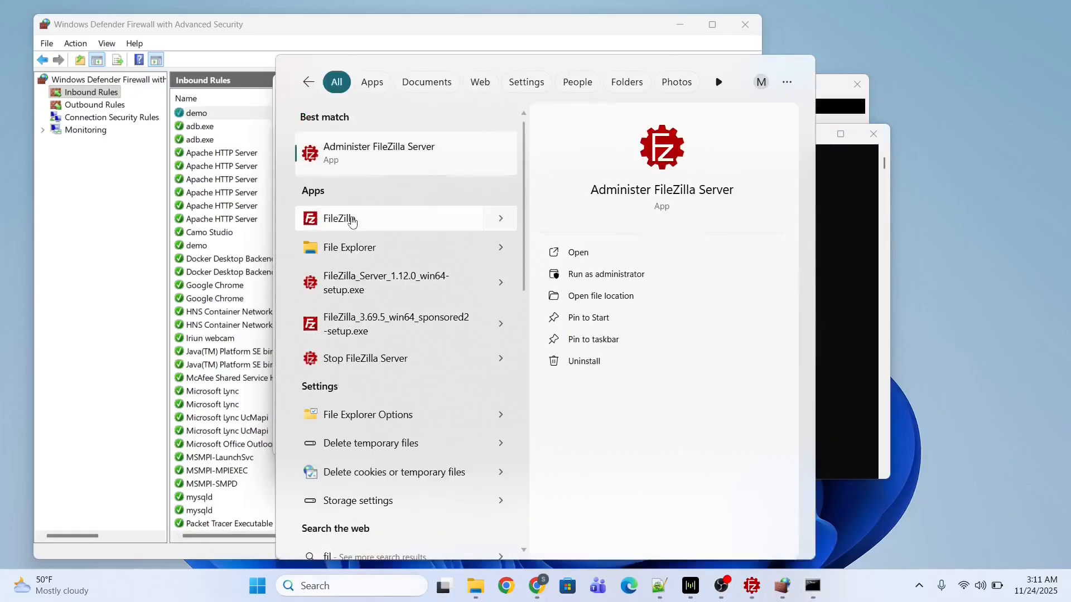
{"action": "left_click", "coordinate": [351, 220]}
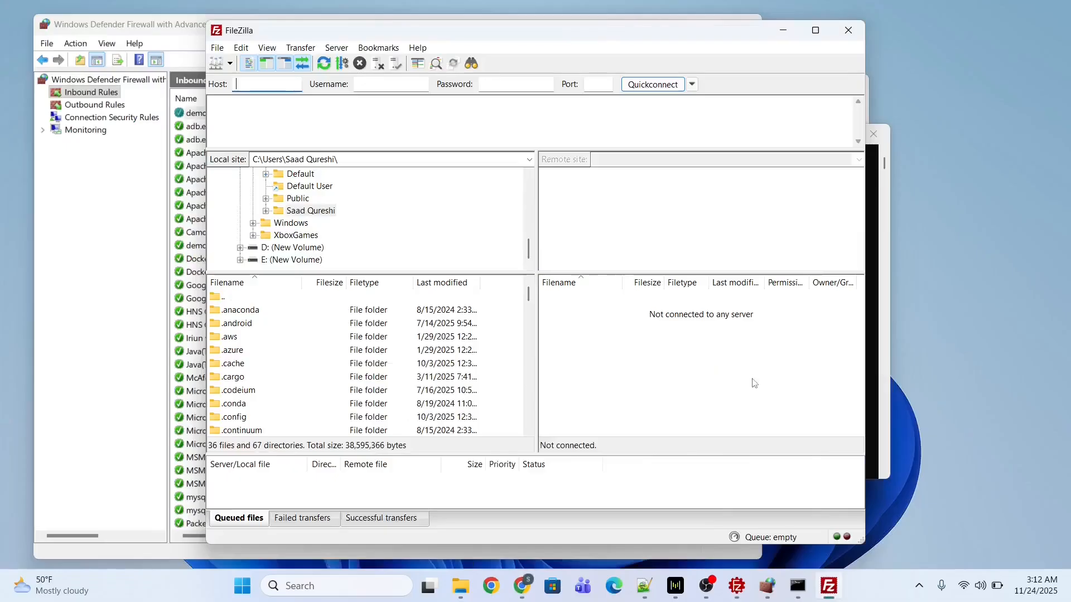
{"action": "left_click", "coordinate": [522, 586]}
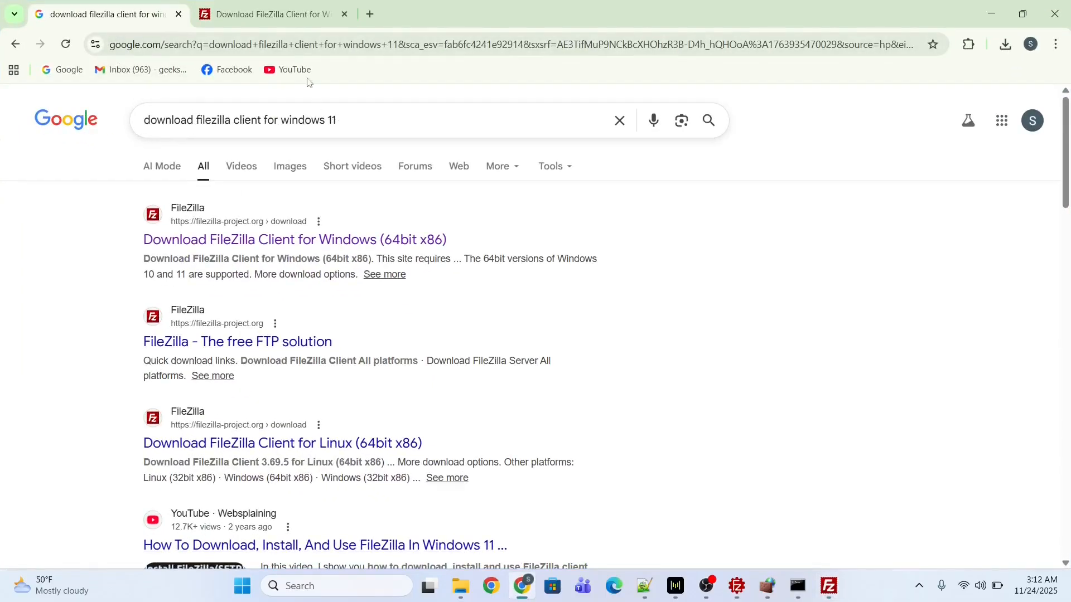
Check Chrome's download history for the FileZilla client installer, then minimise the browser.
{"action": "left_click", "coordinate": [268, 14]}
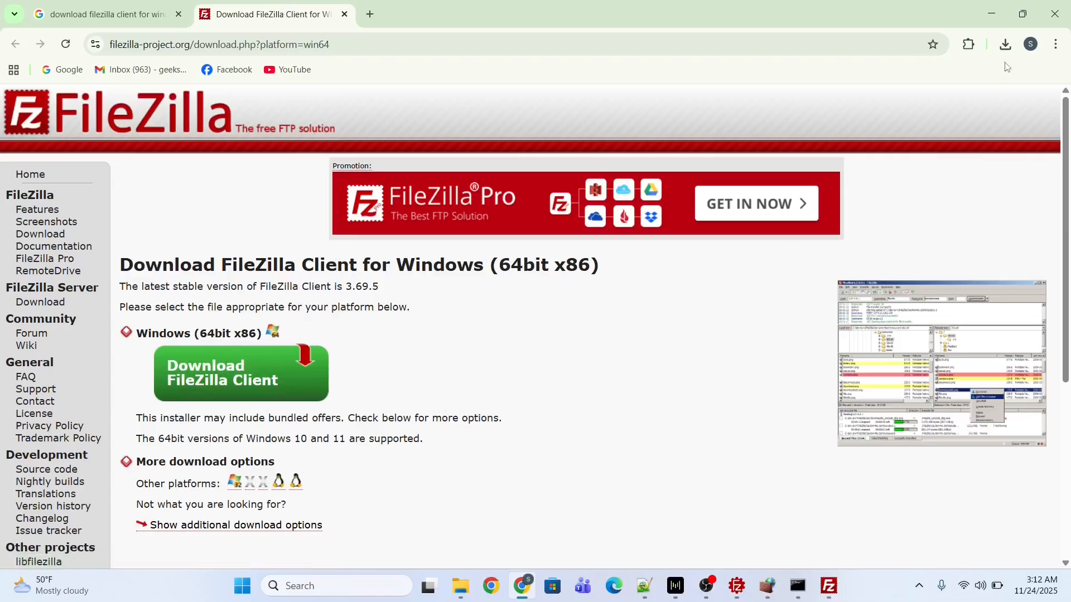
{"action": "left_click", "coordinate": [1006, 44]}
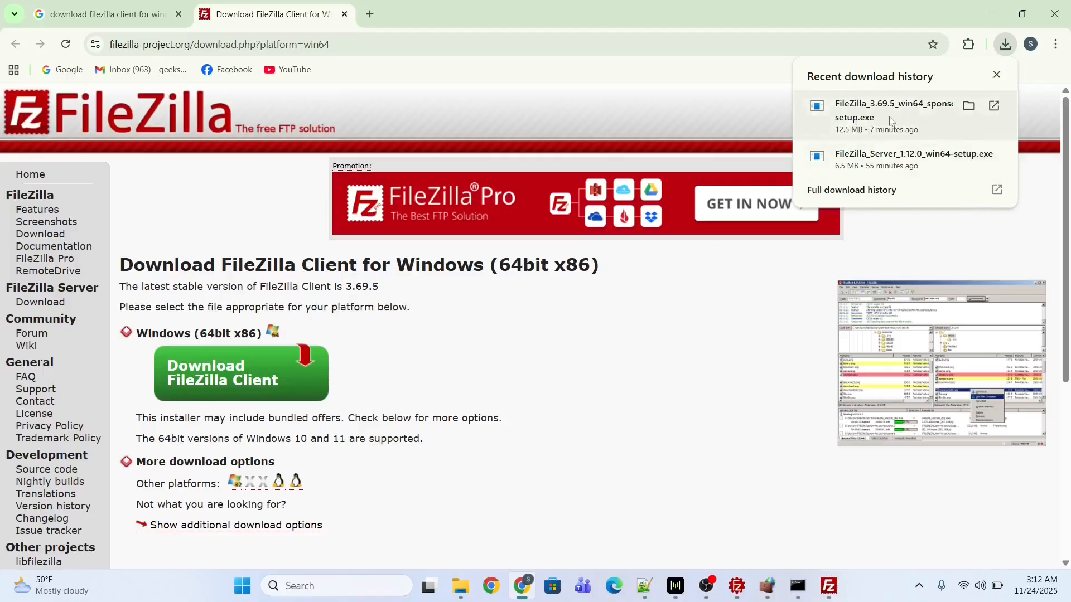
{"action": "left_click", "coordinate": [991, 13]}
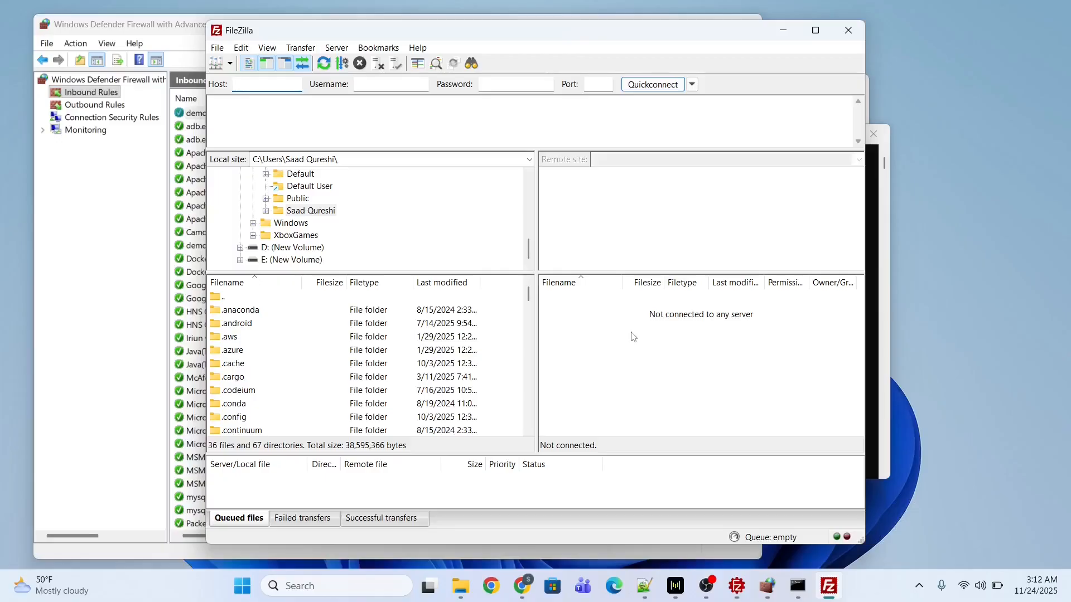
Copy the vEthernet IPv4 address 172.23.192.1 from Command Prompt into FileZilla's Host field.
{"action": "left_click", "coordinate": [788, 594]}
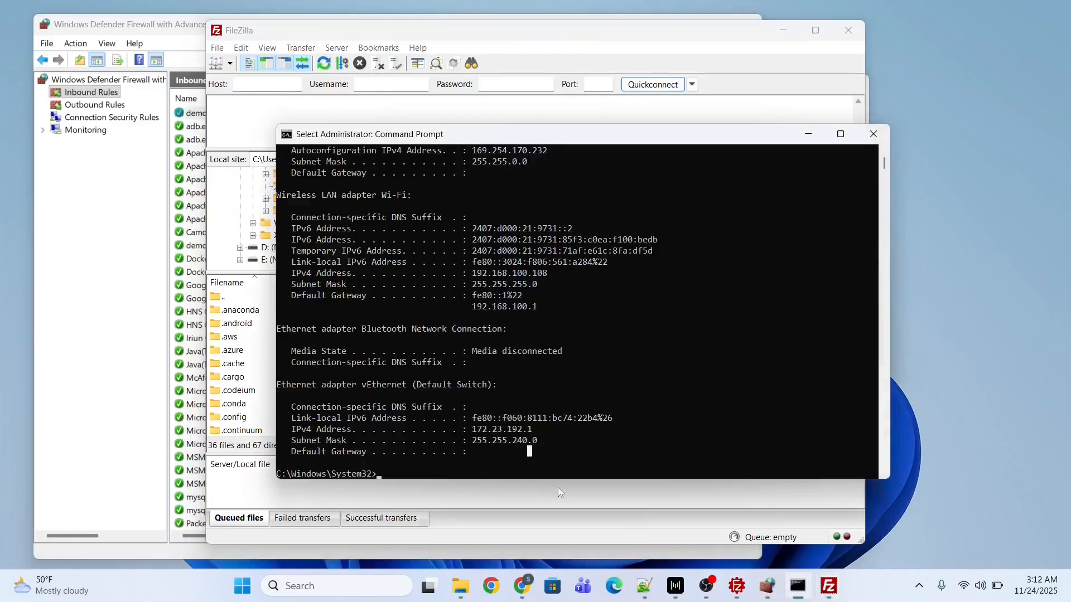
{"action": "left_click", "coordinate": [496, 440]}
{"action": "left_click_drag", "start_coordinate": [536, 434], "coordinate": [472, 434]}
{"action": "right_click", "coordinate": [487, 432]}
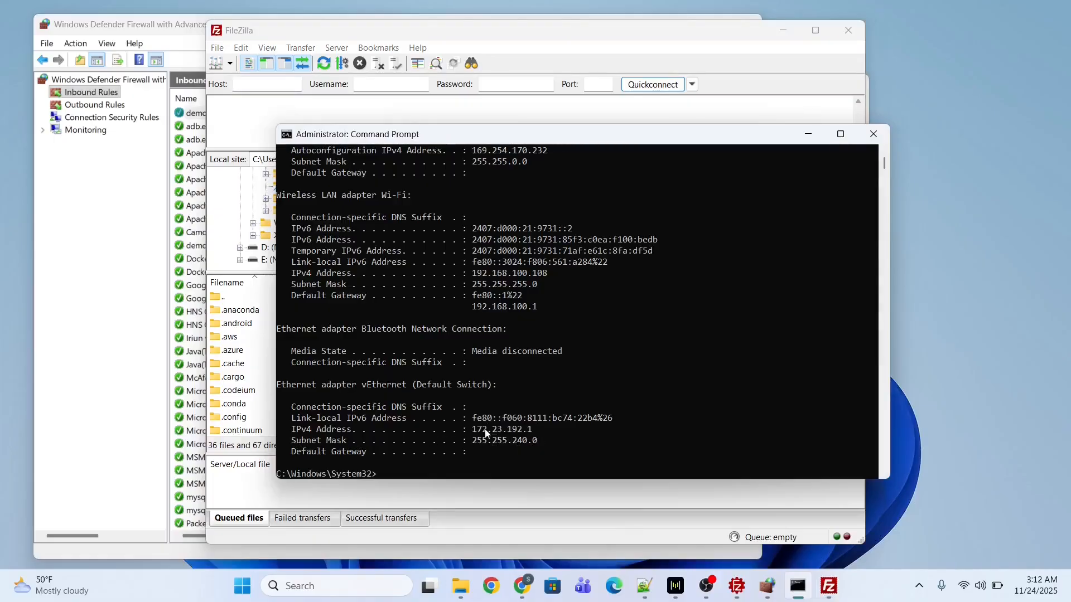
{"action": "left_click", "coordinate": [260, 90]}
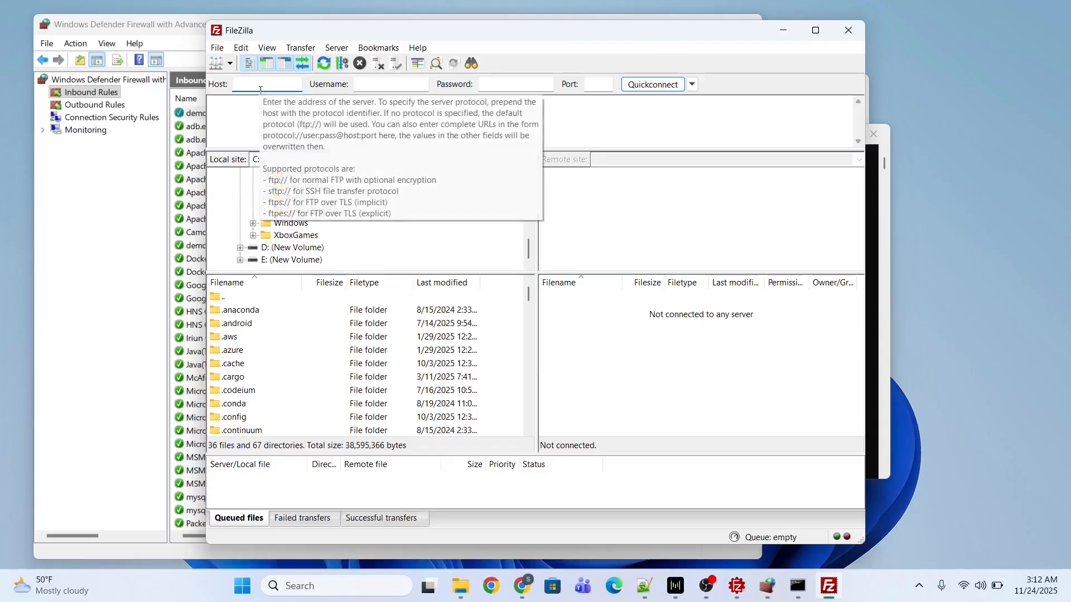
{"action": "key", "text": "ctrl+v"}
Enter demo as the username and bring the FileZilla Server settings back to front.
{"action": "left_click", "coordinate": [364, 86]}
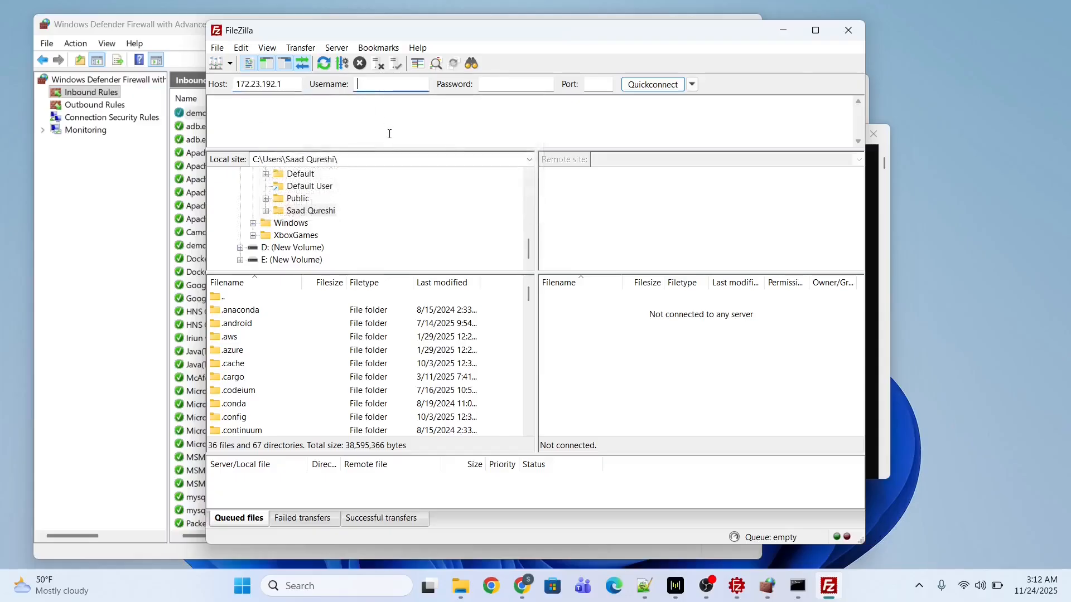
{"action": "type", "text": "demo"}
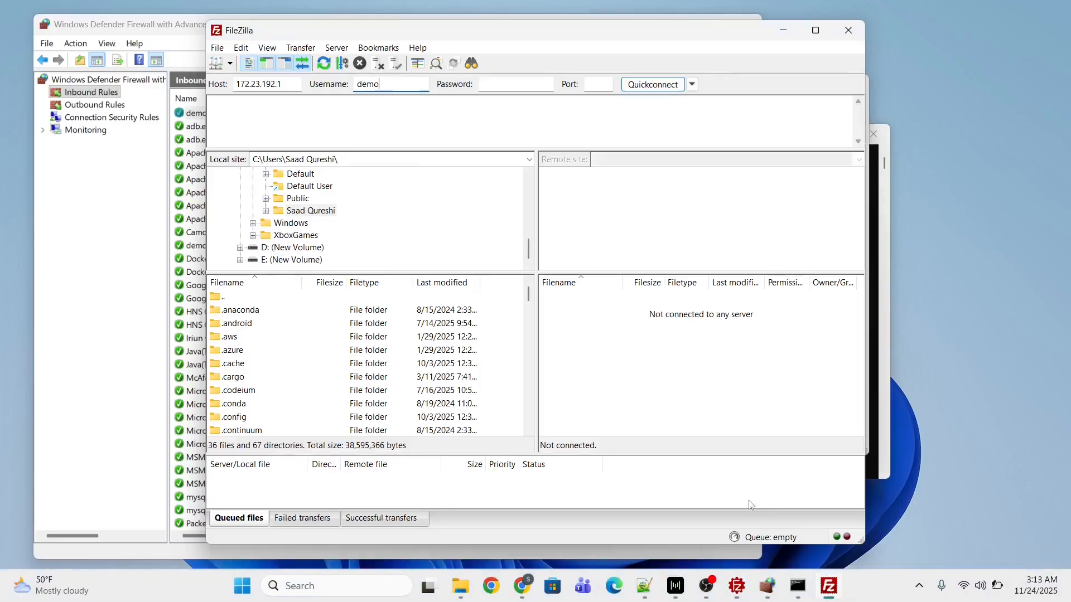
{"action": "left_click", "coordinate": [736, 587]}
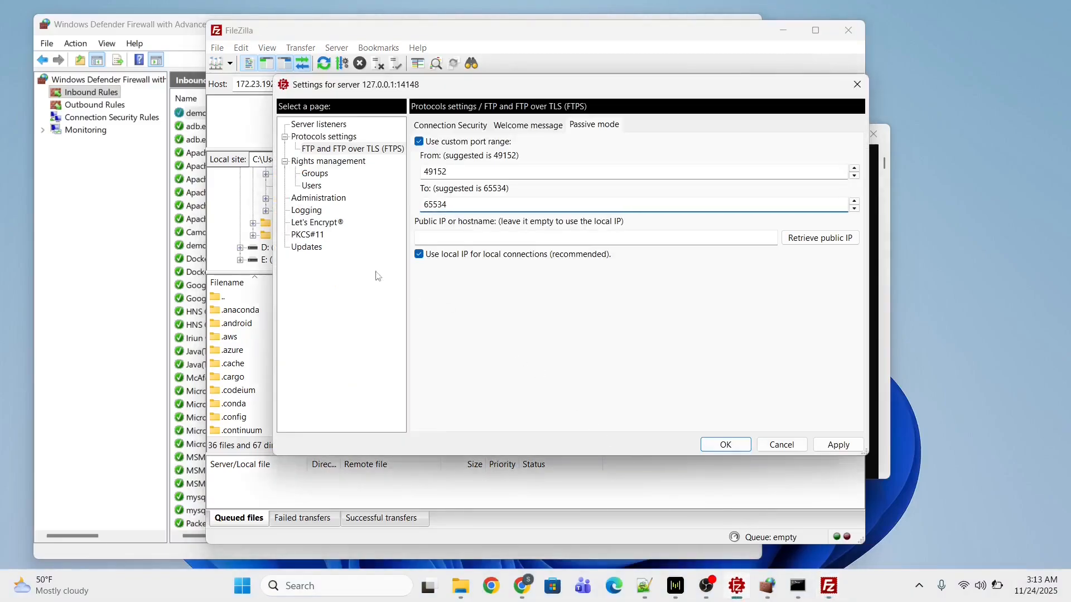
Keep Read + Write access to /demo for user demo, then apply and close the server settings.
{"action": "left_click", "coordinate": [312, 186]}
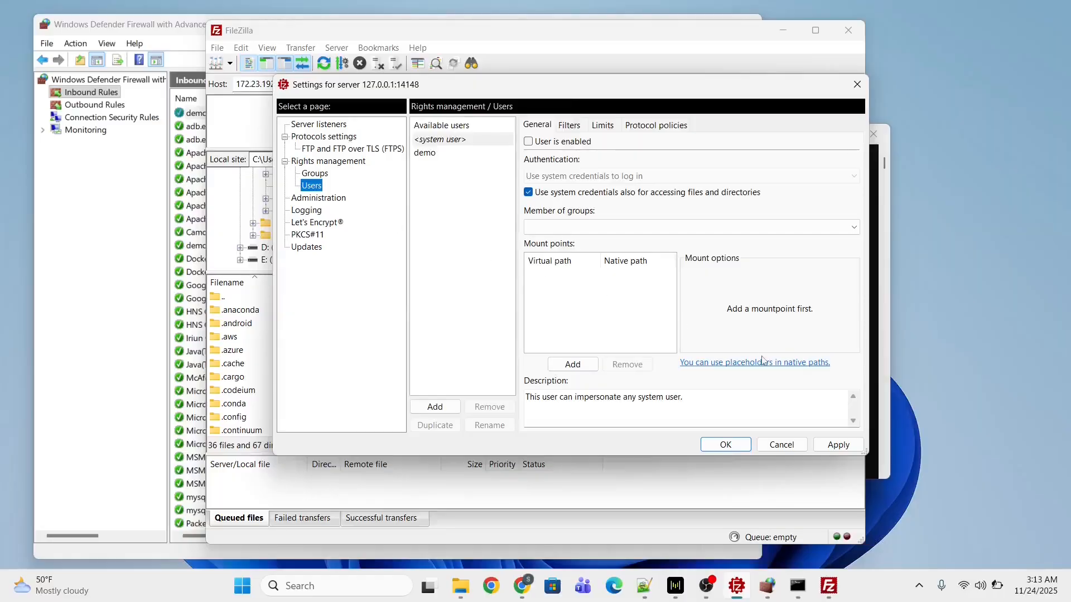
{"action": "left_click", "coordinate": [427, 154]}
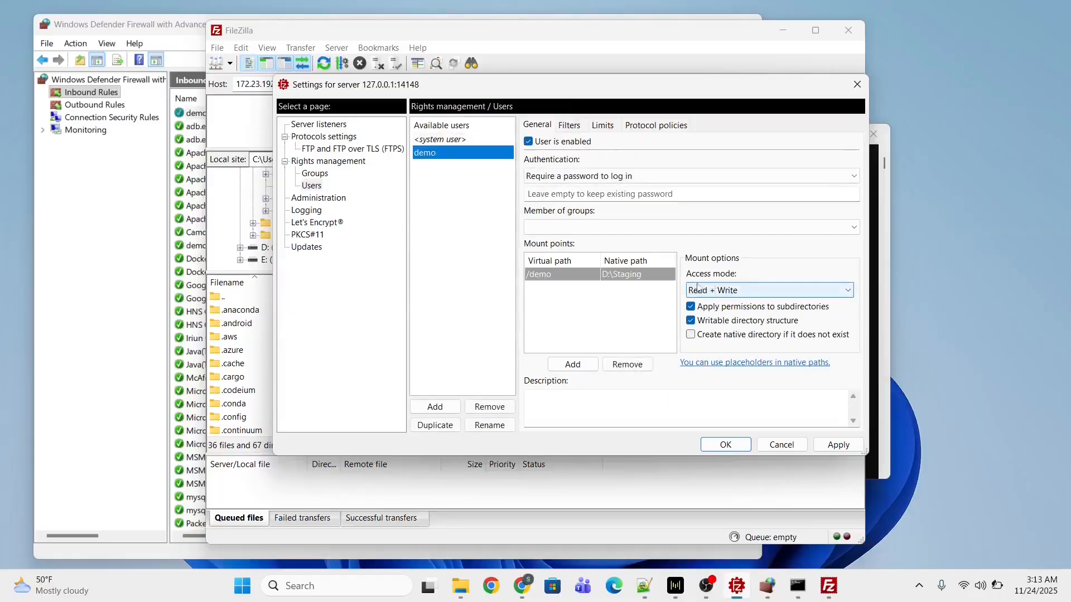
{"action": "left_click", "coordinate": [761, 292]}
{"action": "left_click", "coordinate": [741, 337]}
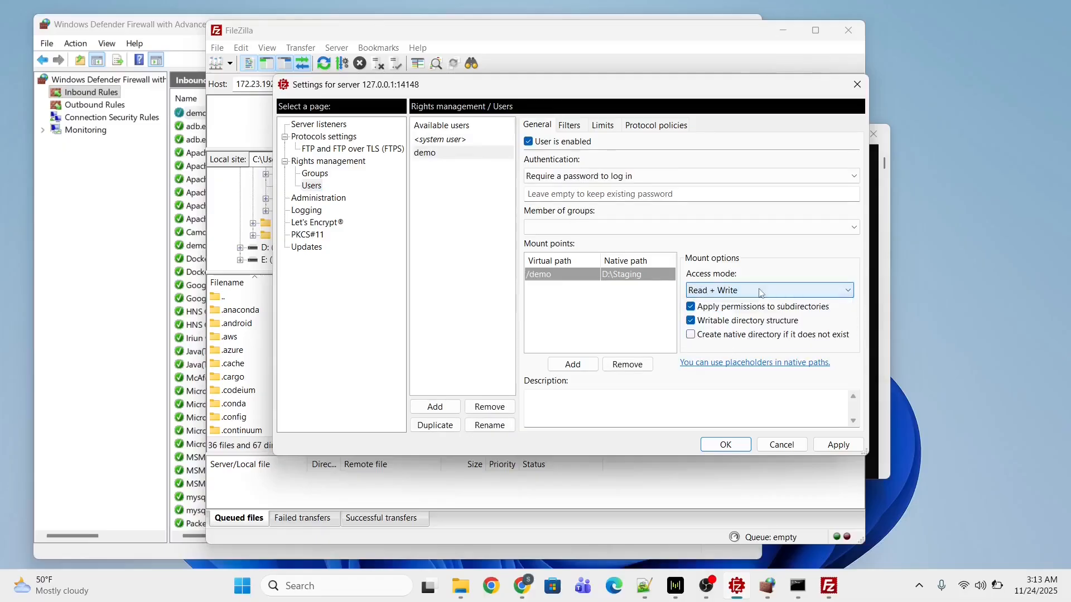
{"action": "left_click", "coordinate": [838, 445]}
{"action": "left_click", "coordinate": [726, 446]}
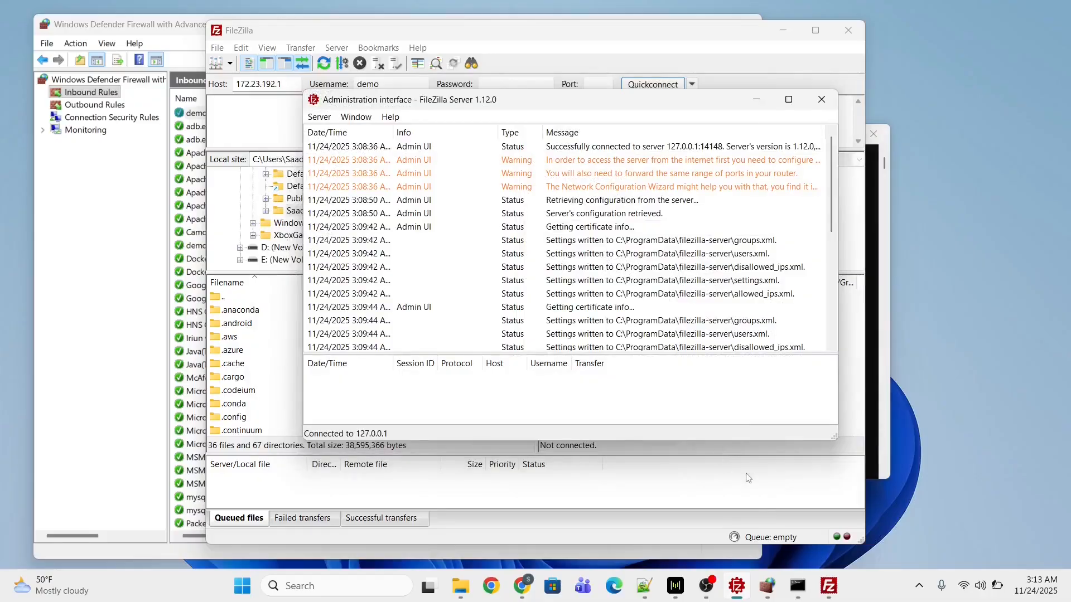
{"action": "left_click_drag", "start_coordinate": [430, 101], "coordinate": [516, 151]}
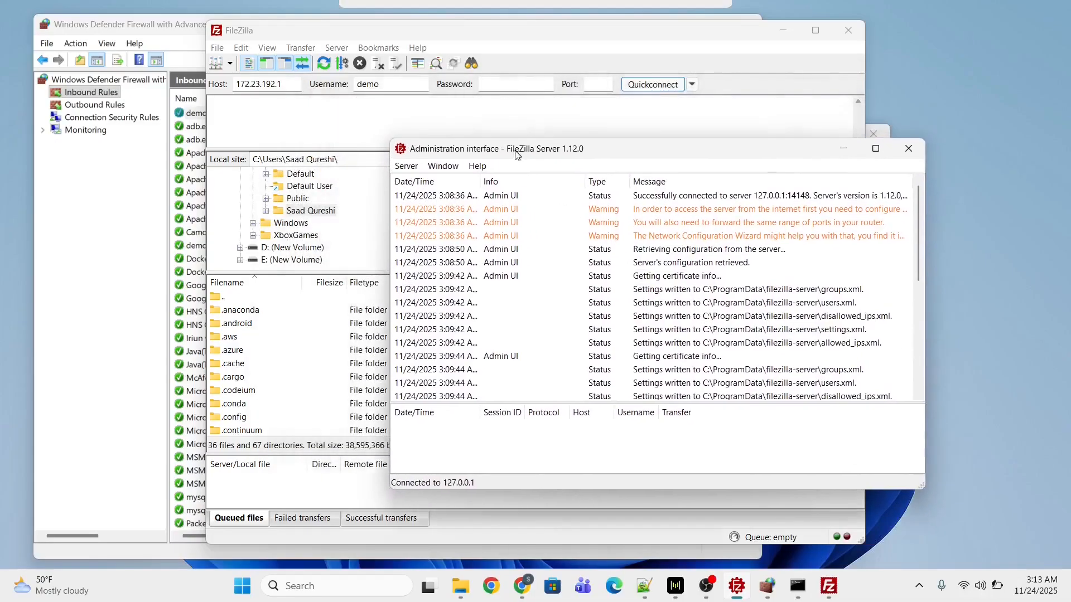
{"action": "left_click", "coordinate": [500, 86]}
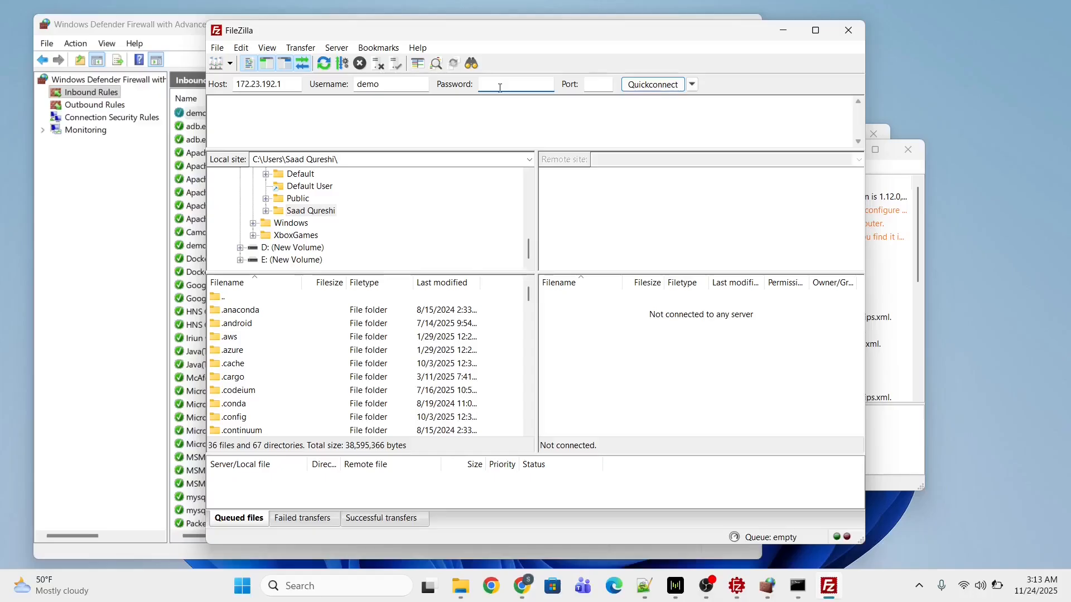
Enter the password and port, then Quickconnect to 172.23.192.1 as demo.
{"action": "type", "text": "d"}
{"action": "left_click", "coordinate": [599, 88]}
{"action": "type", "text": "2.2"}
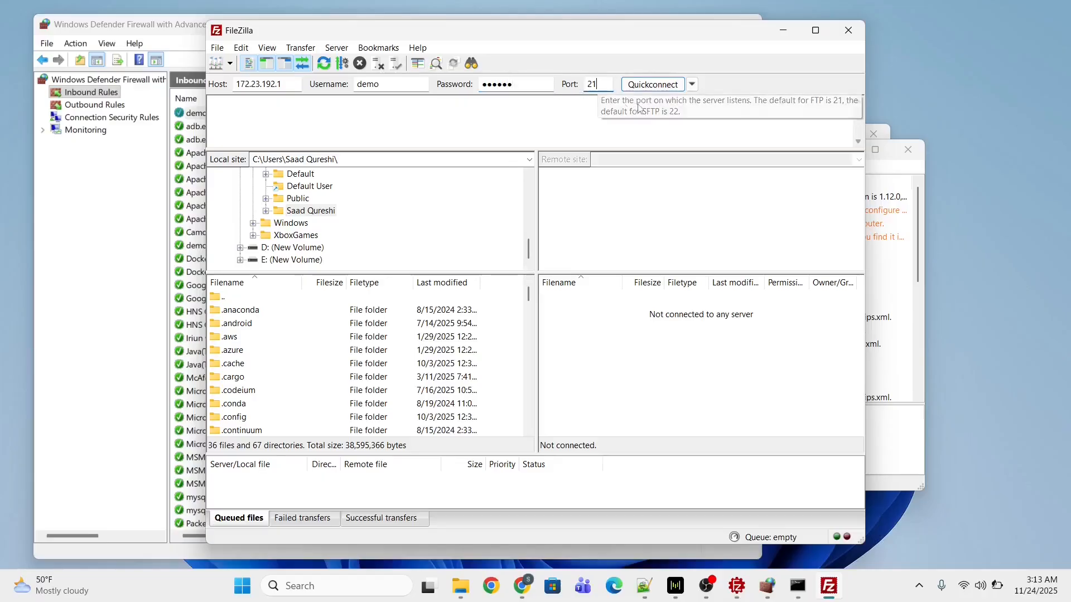
{"action": "left_click", "coordinate": [647, 87]}
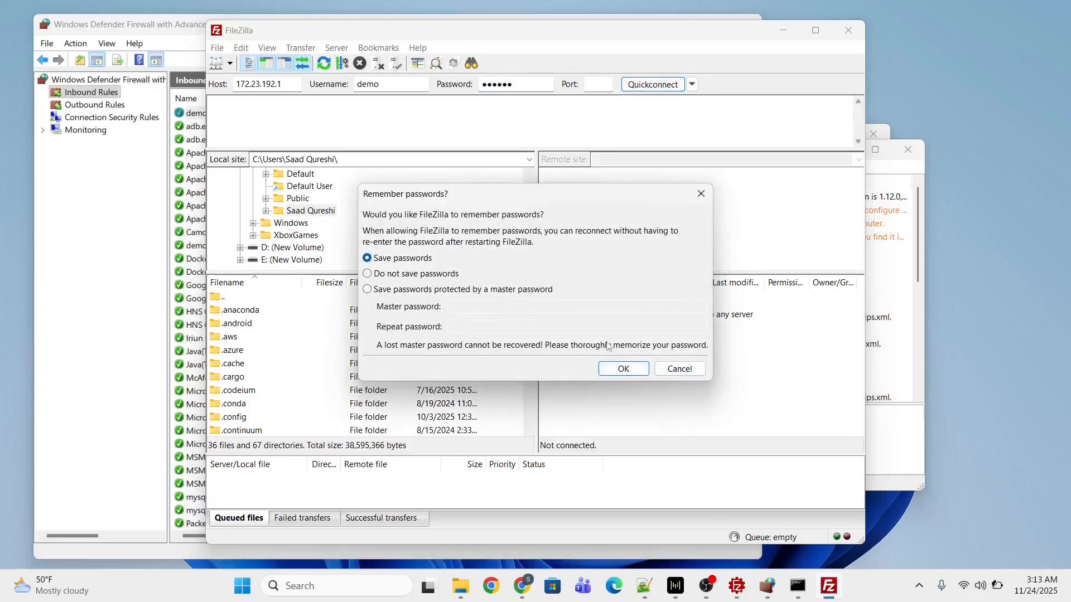
Accept password saving and the self-signed certificate, then open /demo to list Sample_HR.csv.
{"action": "left_click", "coordinate": [623, 370]}
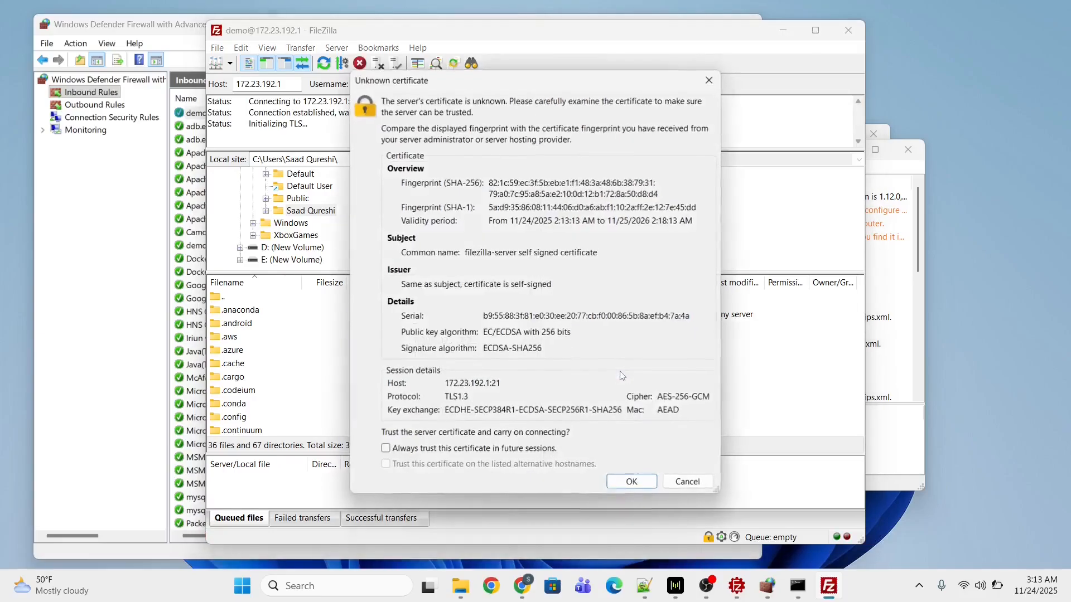
{"action": "left_click", "coordinate": [633, 483]}
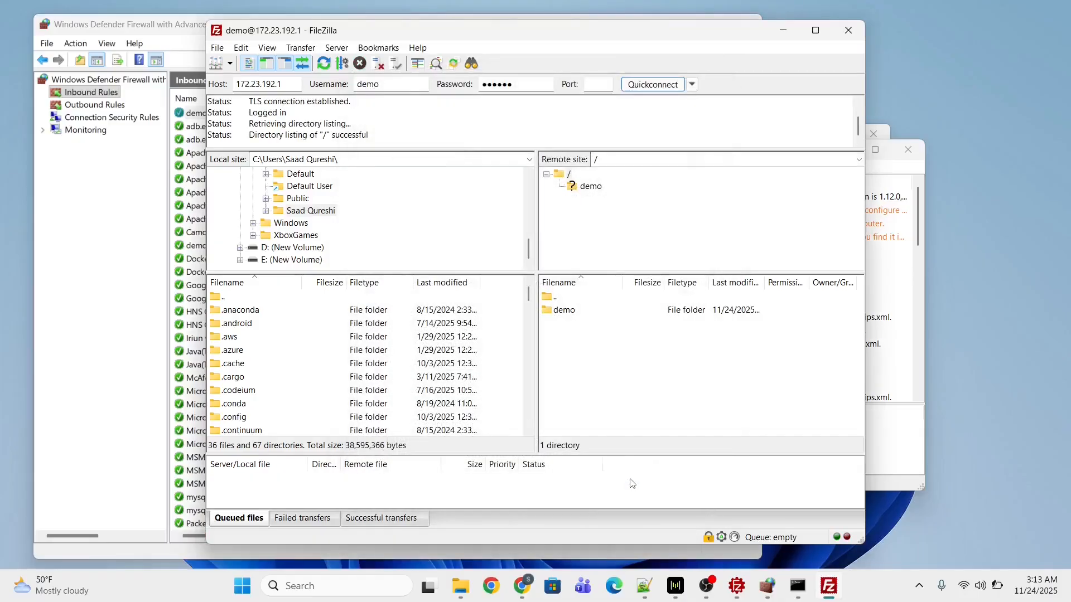
{"action": "left_click", "coordinate": [590, 186]}
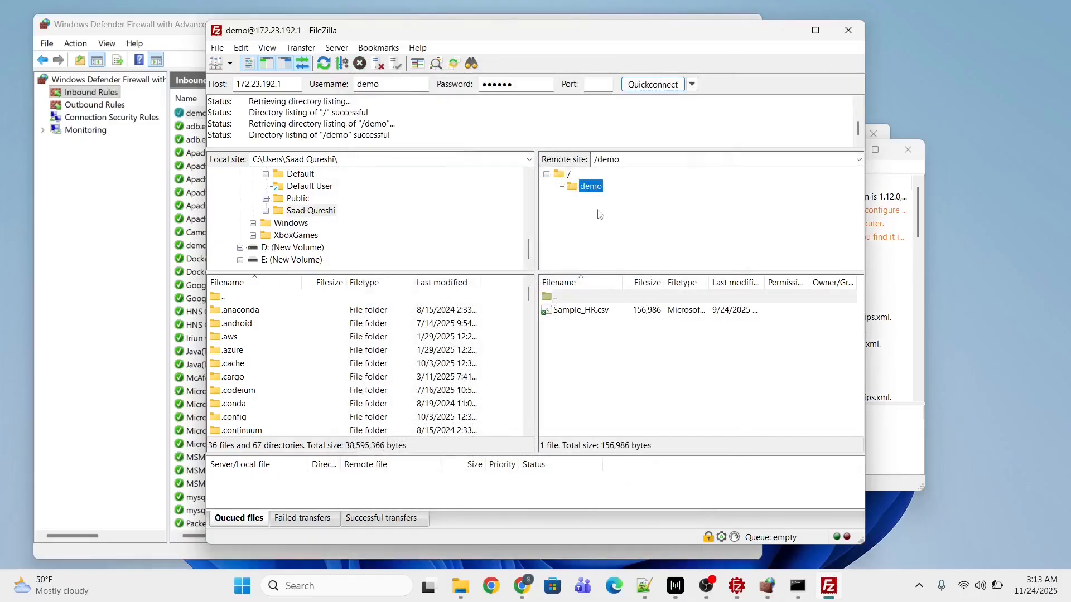
{"action": "left_click", "coordinate": [613, 379]}
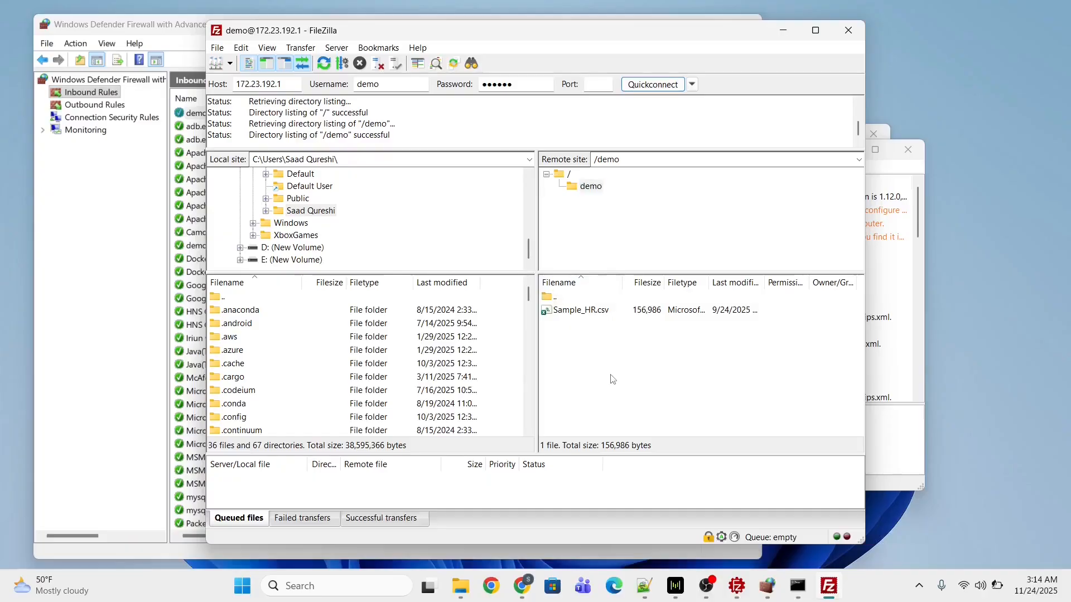